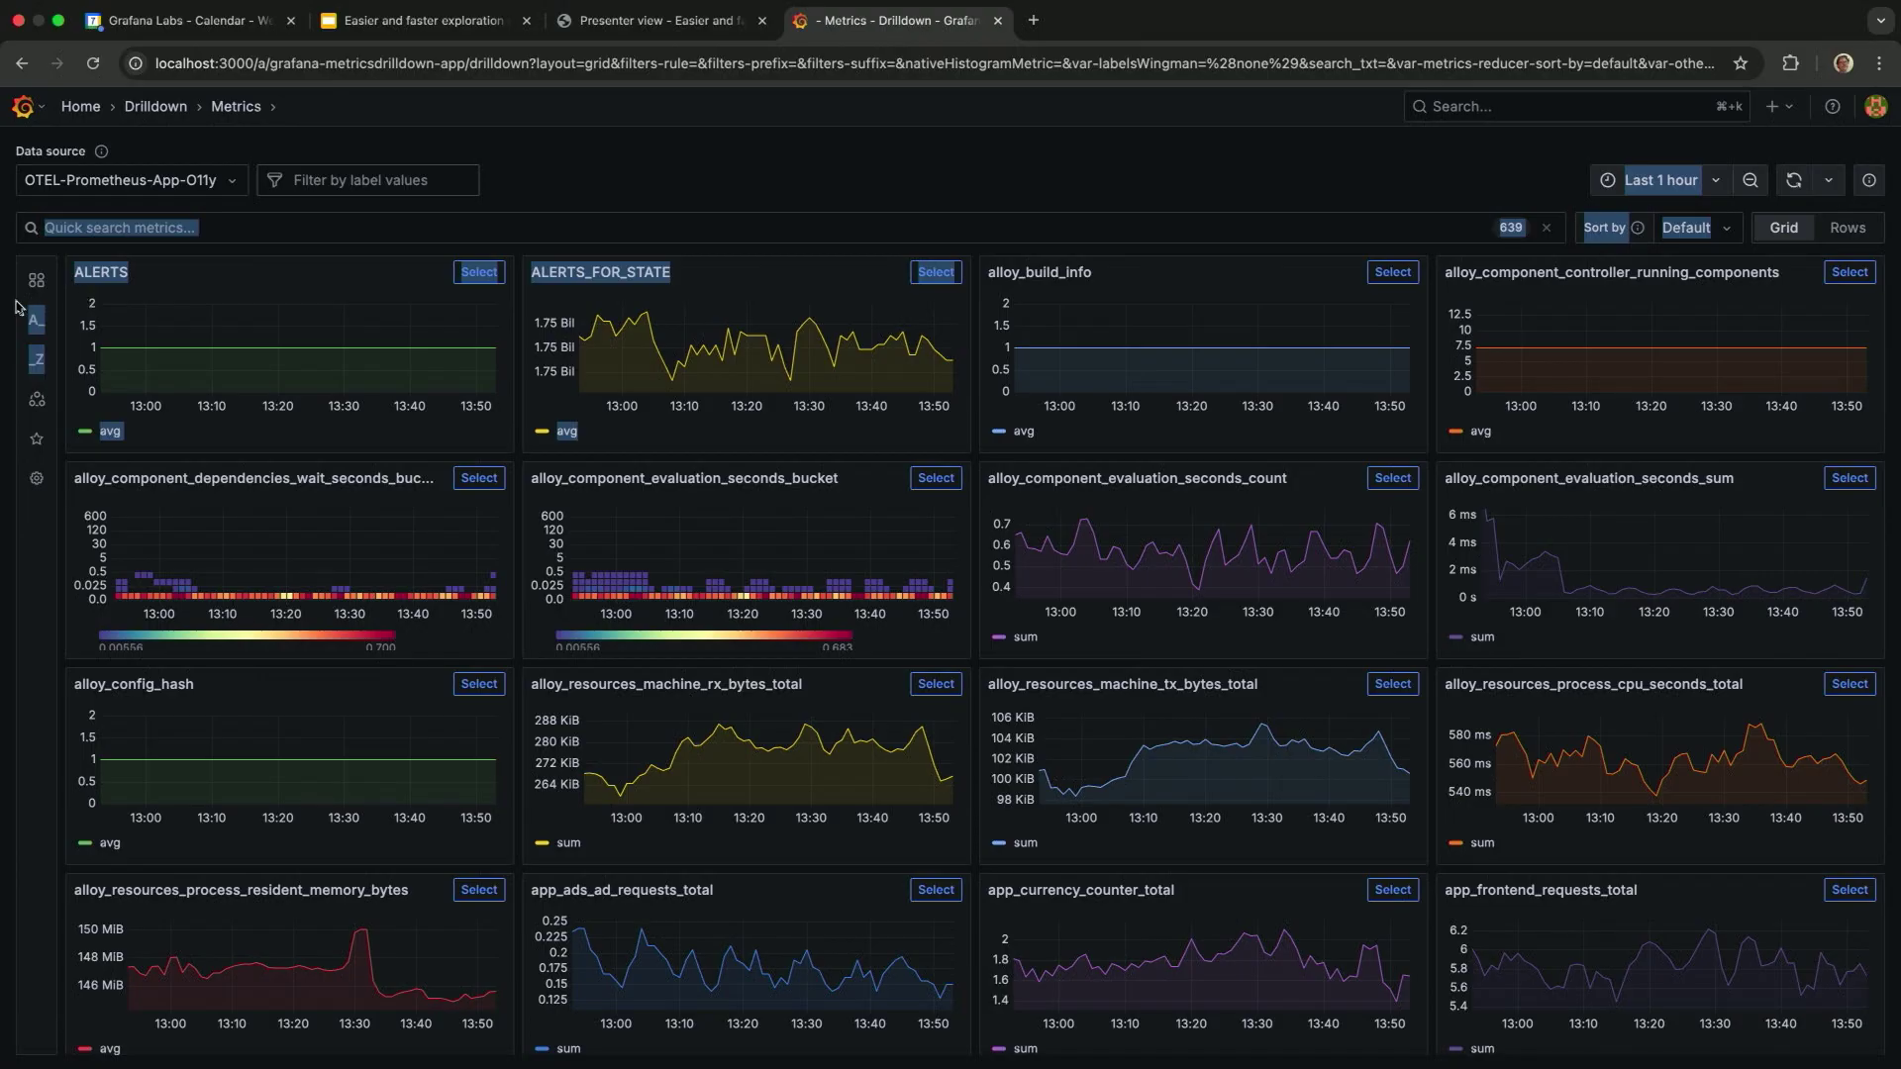
Step: Apply the 'Non-rules metrics' filter to narrow the grid to 515 of 639 metrics
{"action": "left_click", "coordinate": [101, 256]}
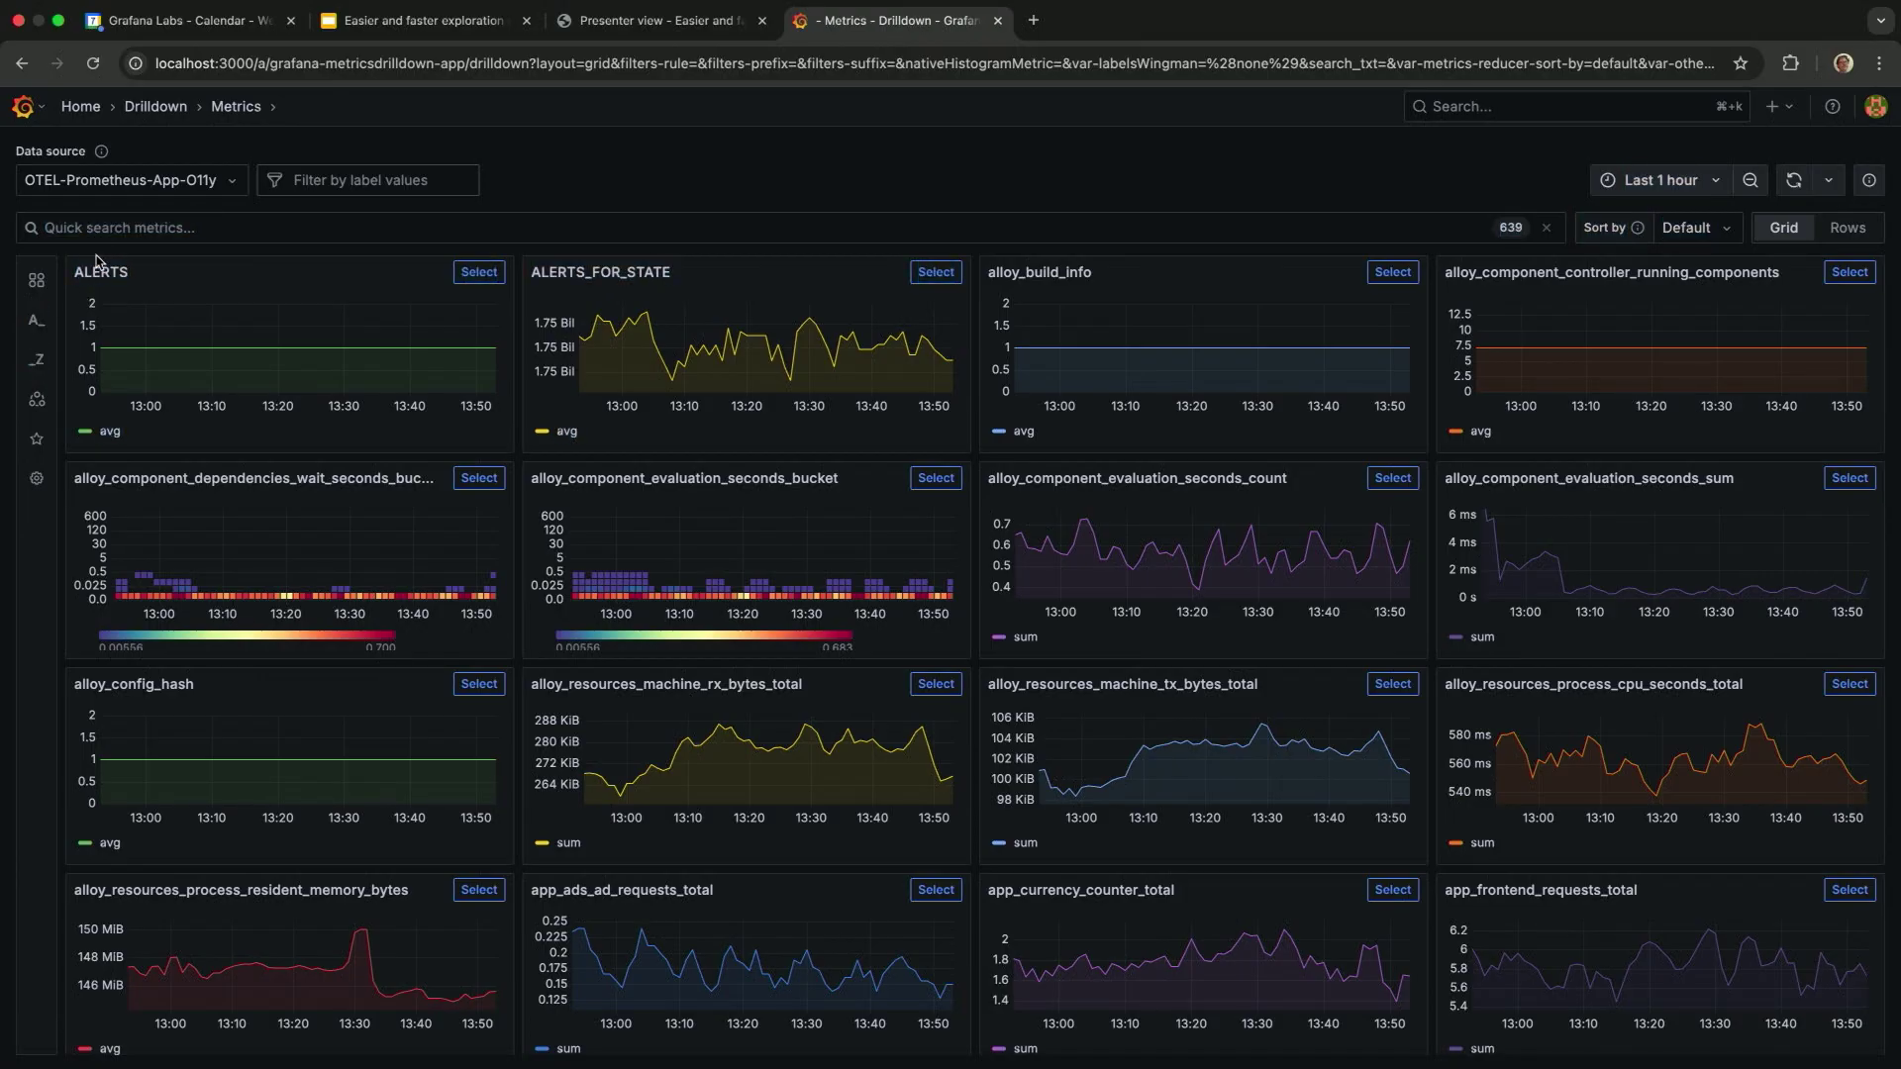
{"action": "left_click", "coordinate": [46, 284]}
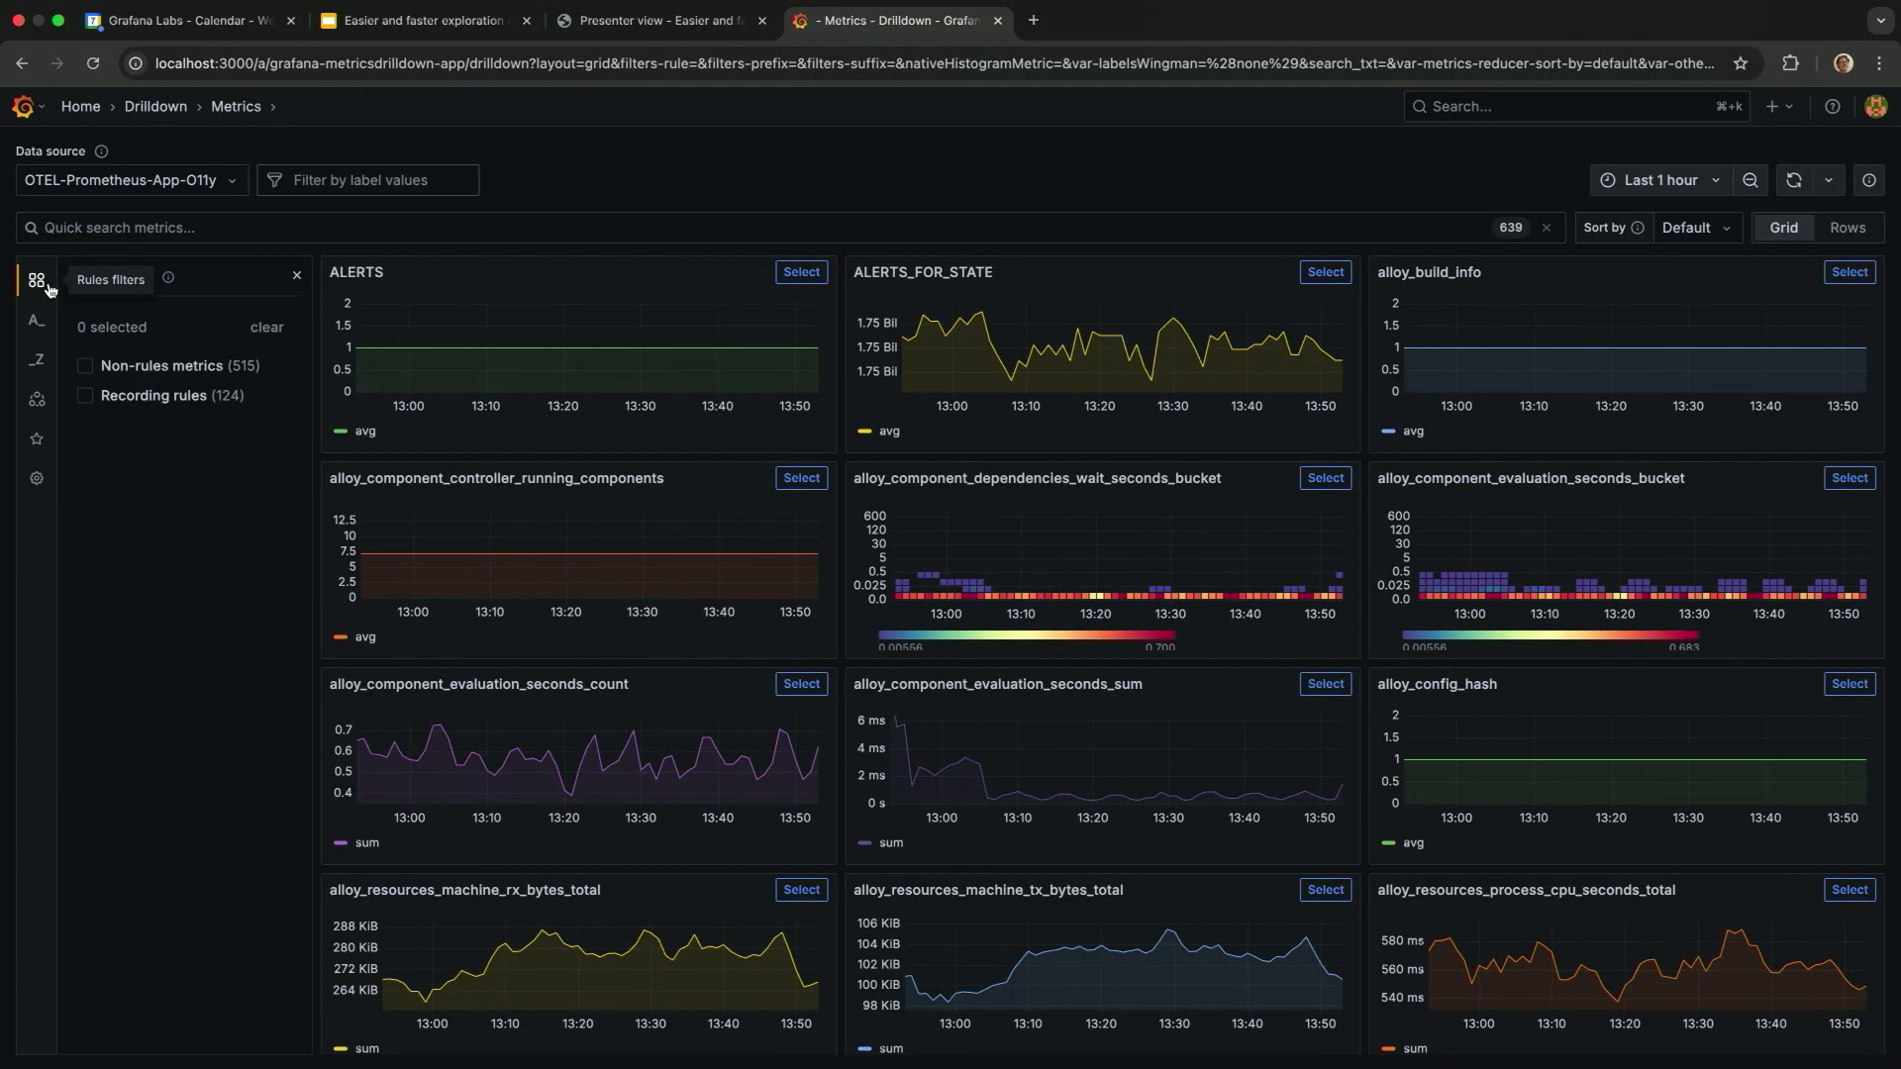
{"action": "left_click", "coordinate": [82, 365]}
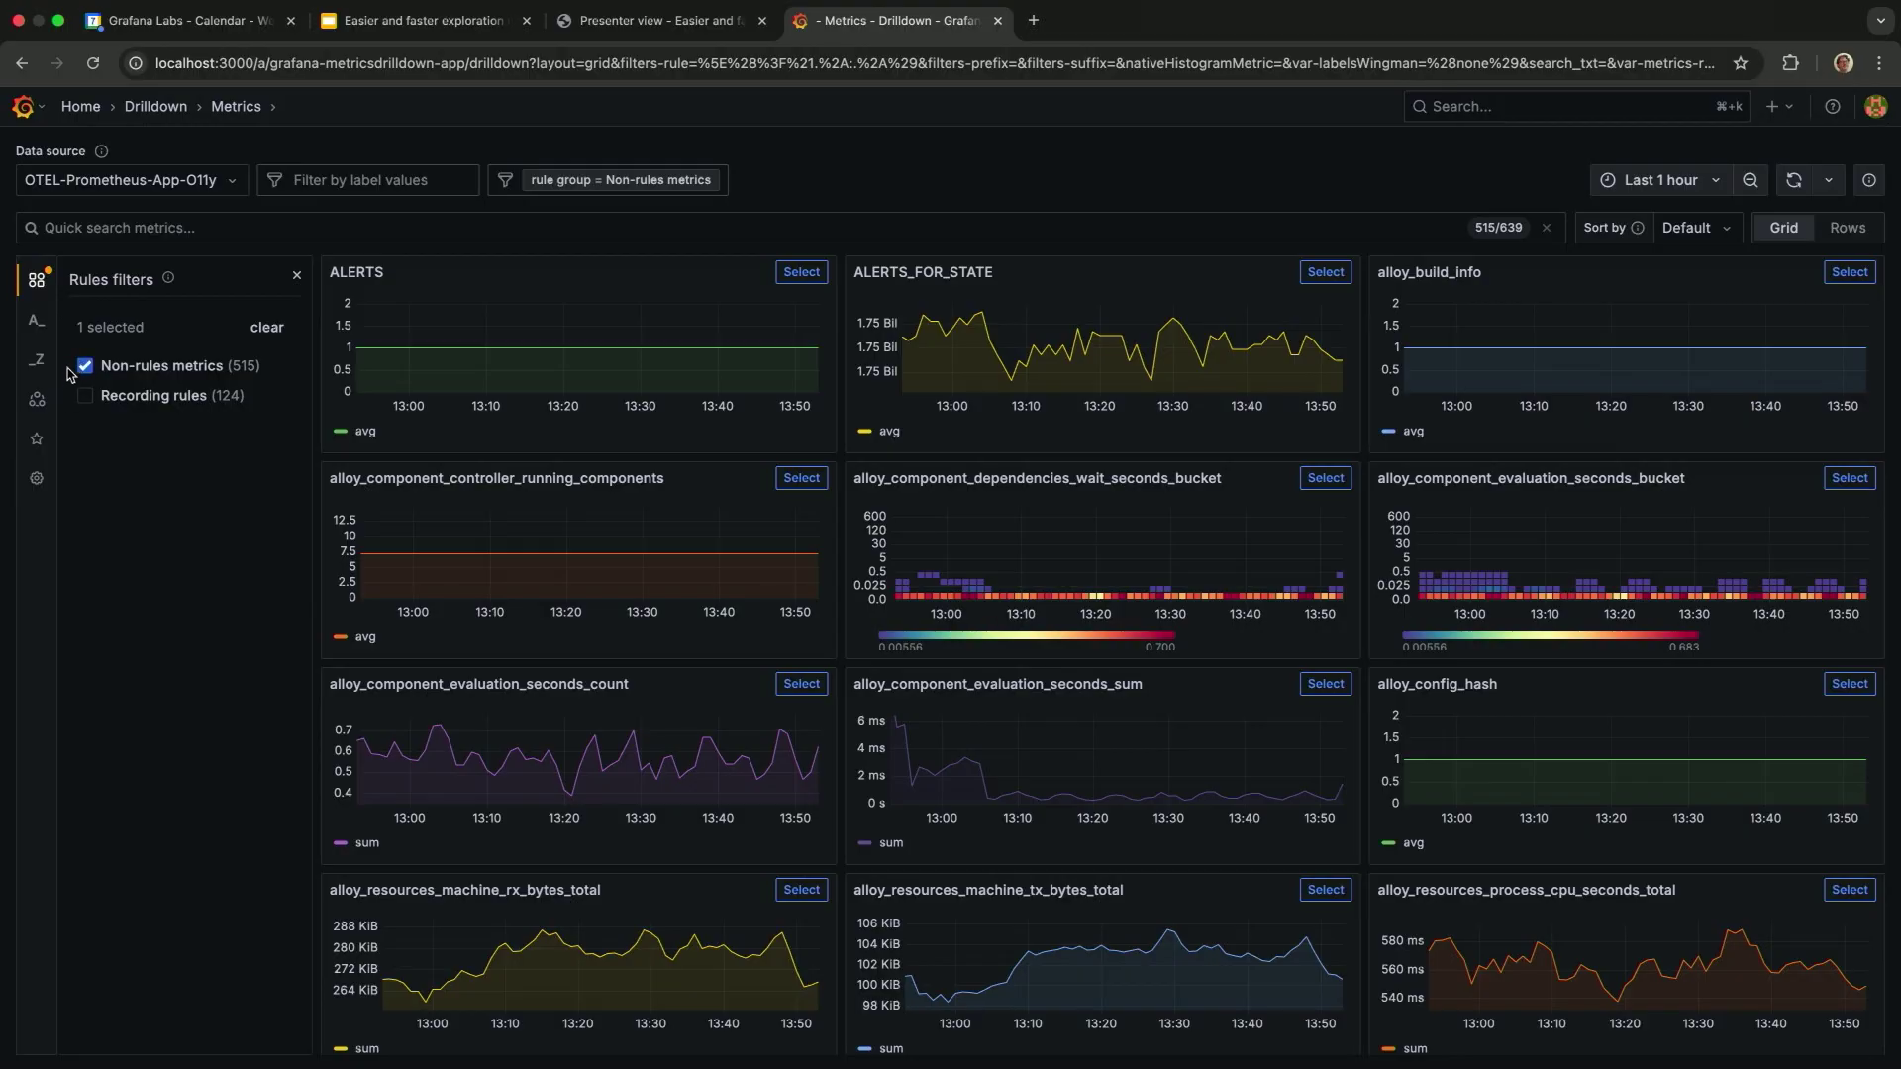
Step: Try the 'node' prefix filter, clear it, and list the label names for grouping
{"action": "left_click", "coordinate": [40, 321]}
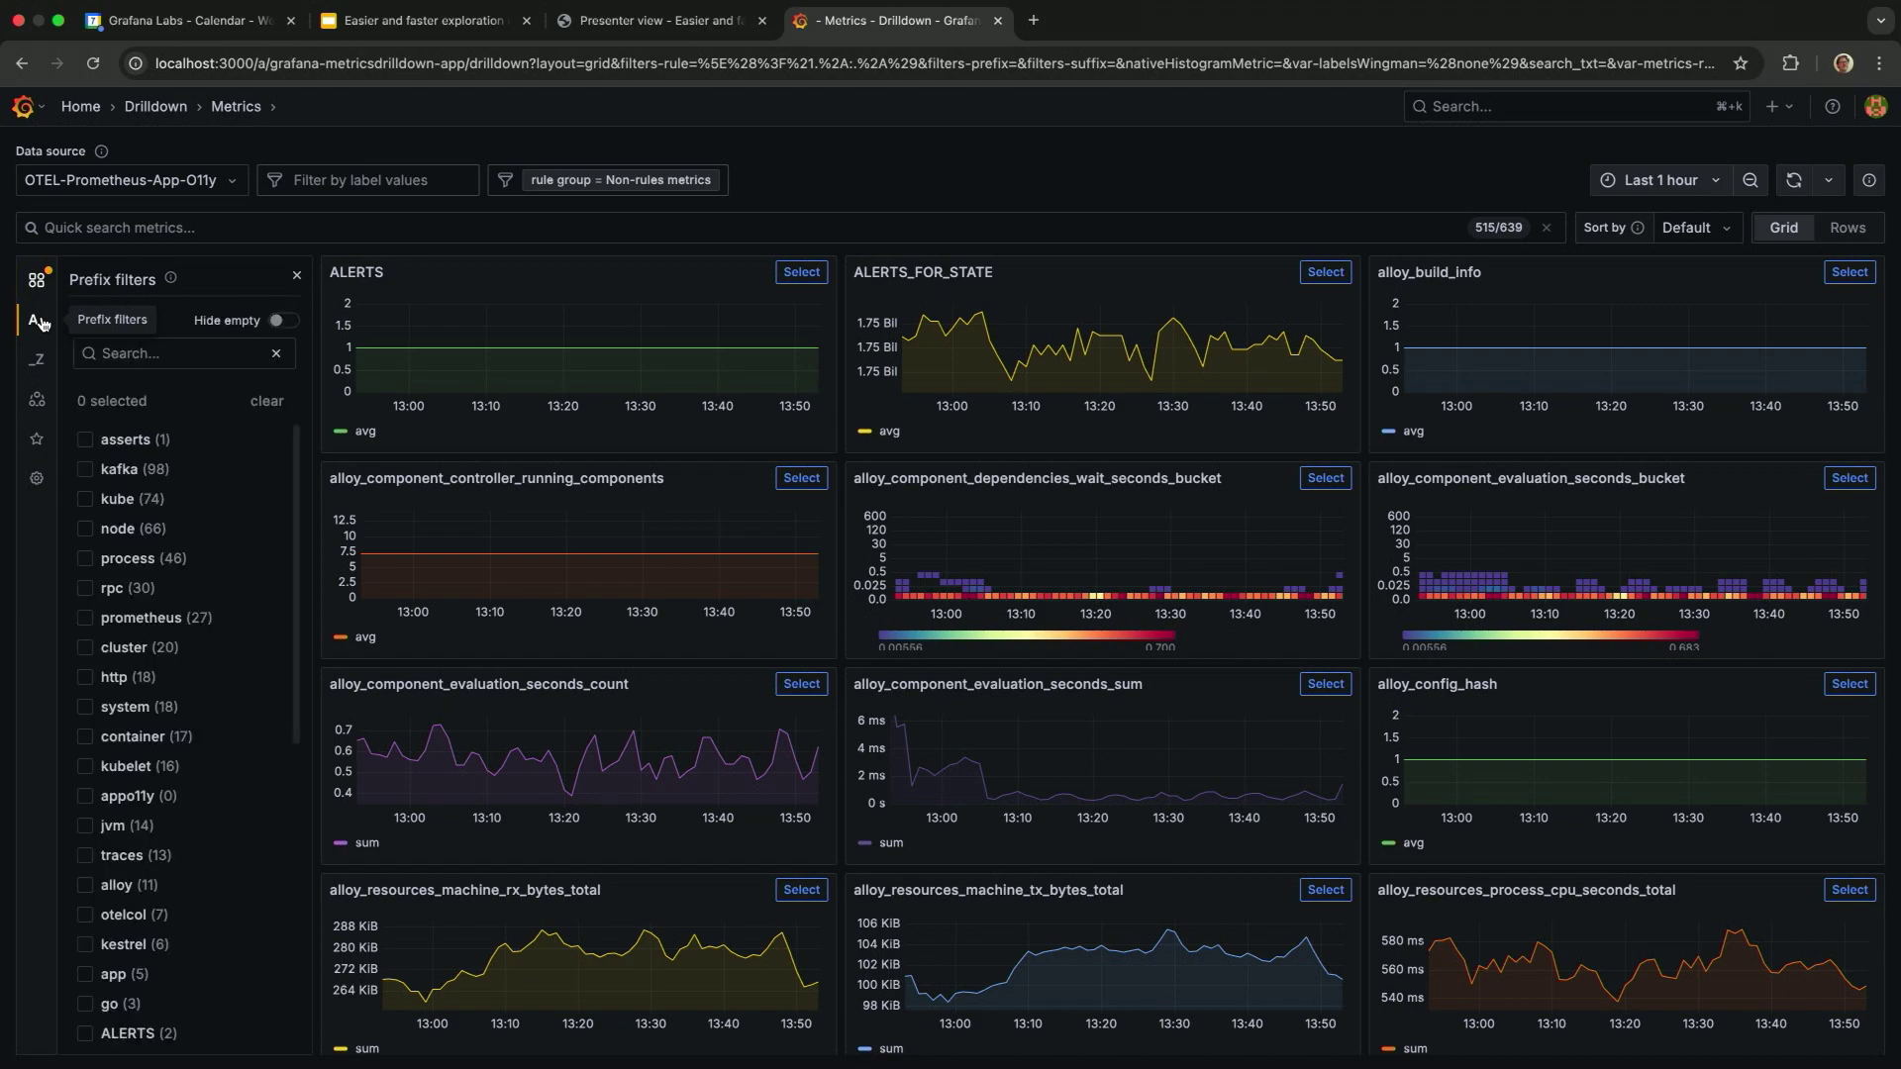
{"action": "left_click", "coordinate": [131, 353]}
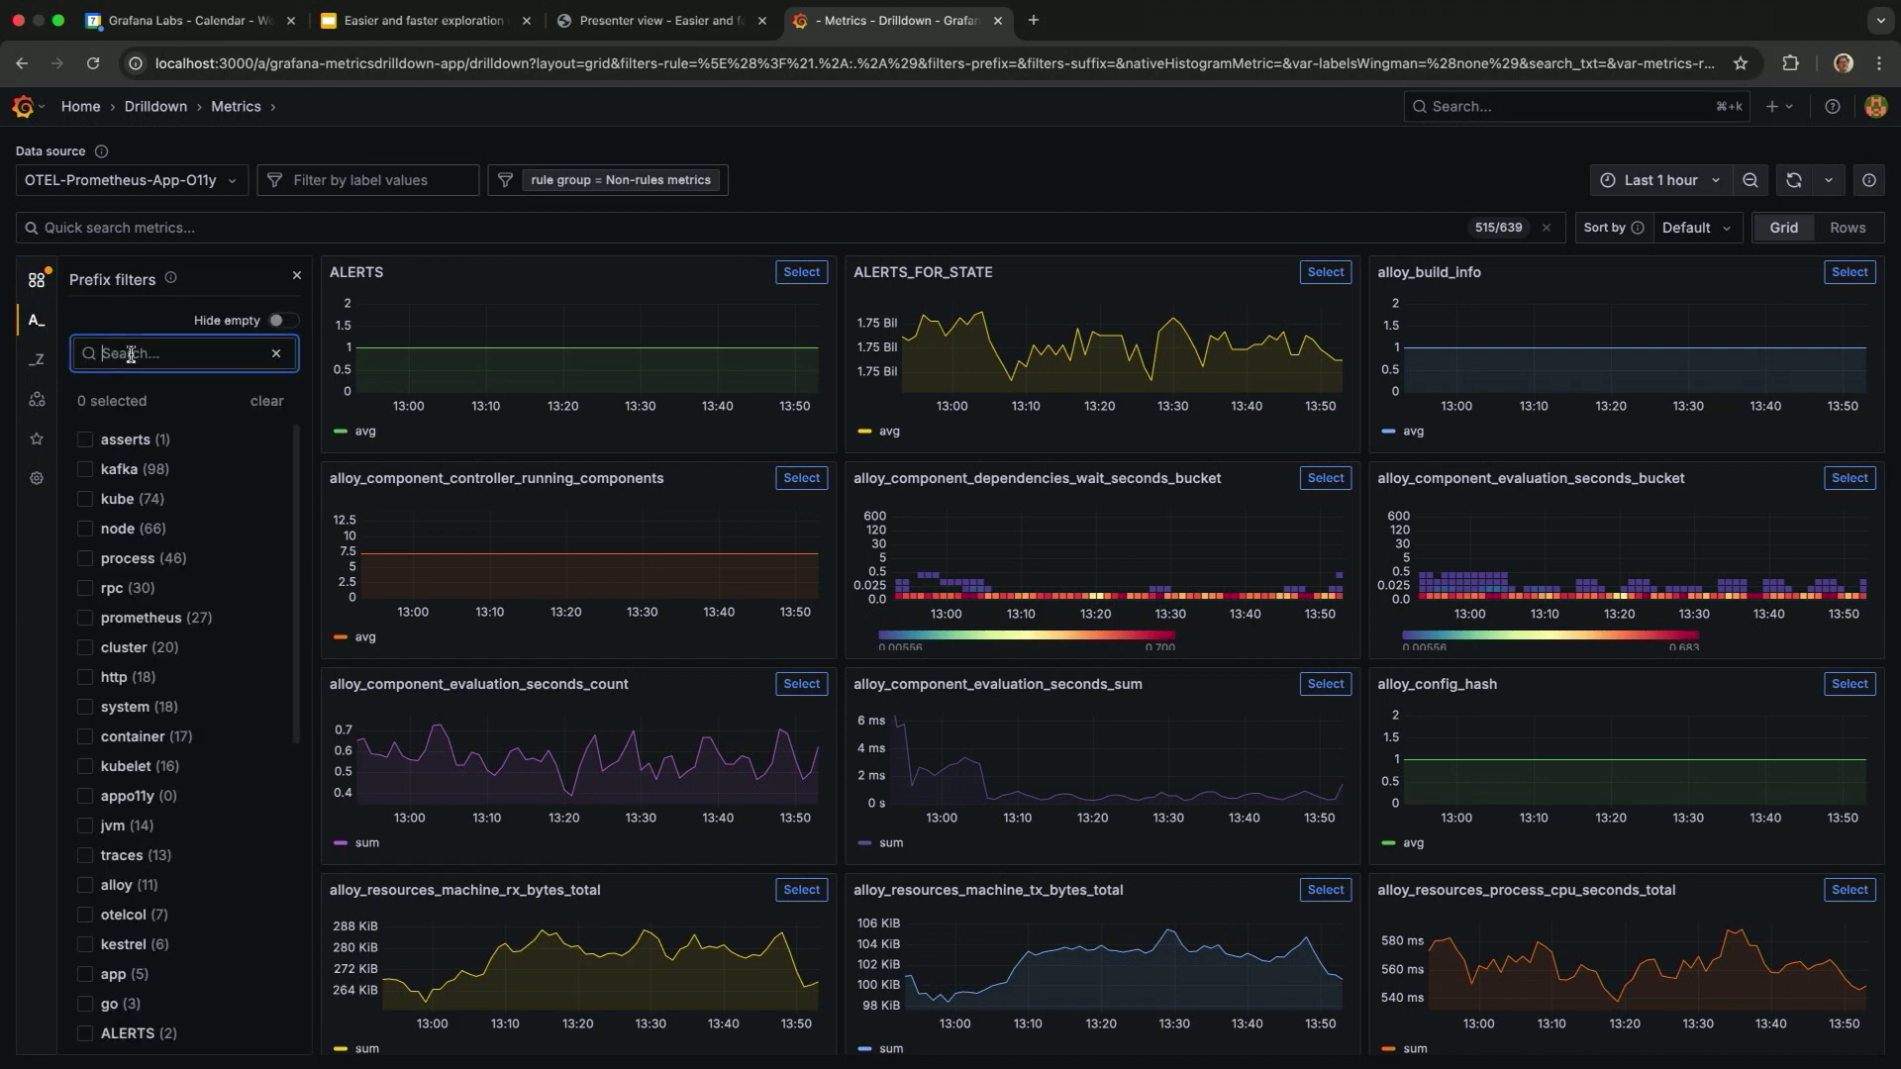
{"action": "type", "text": "node"}
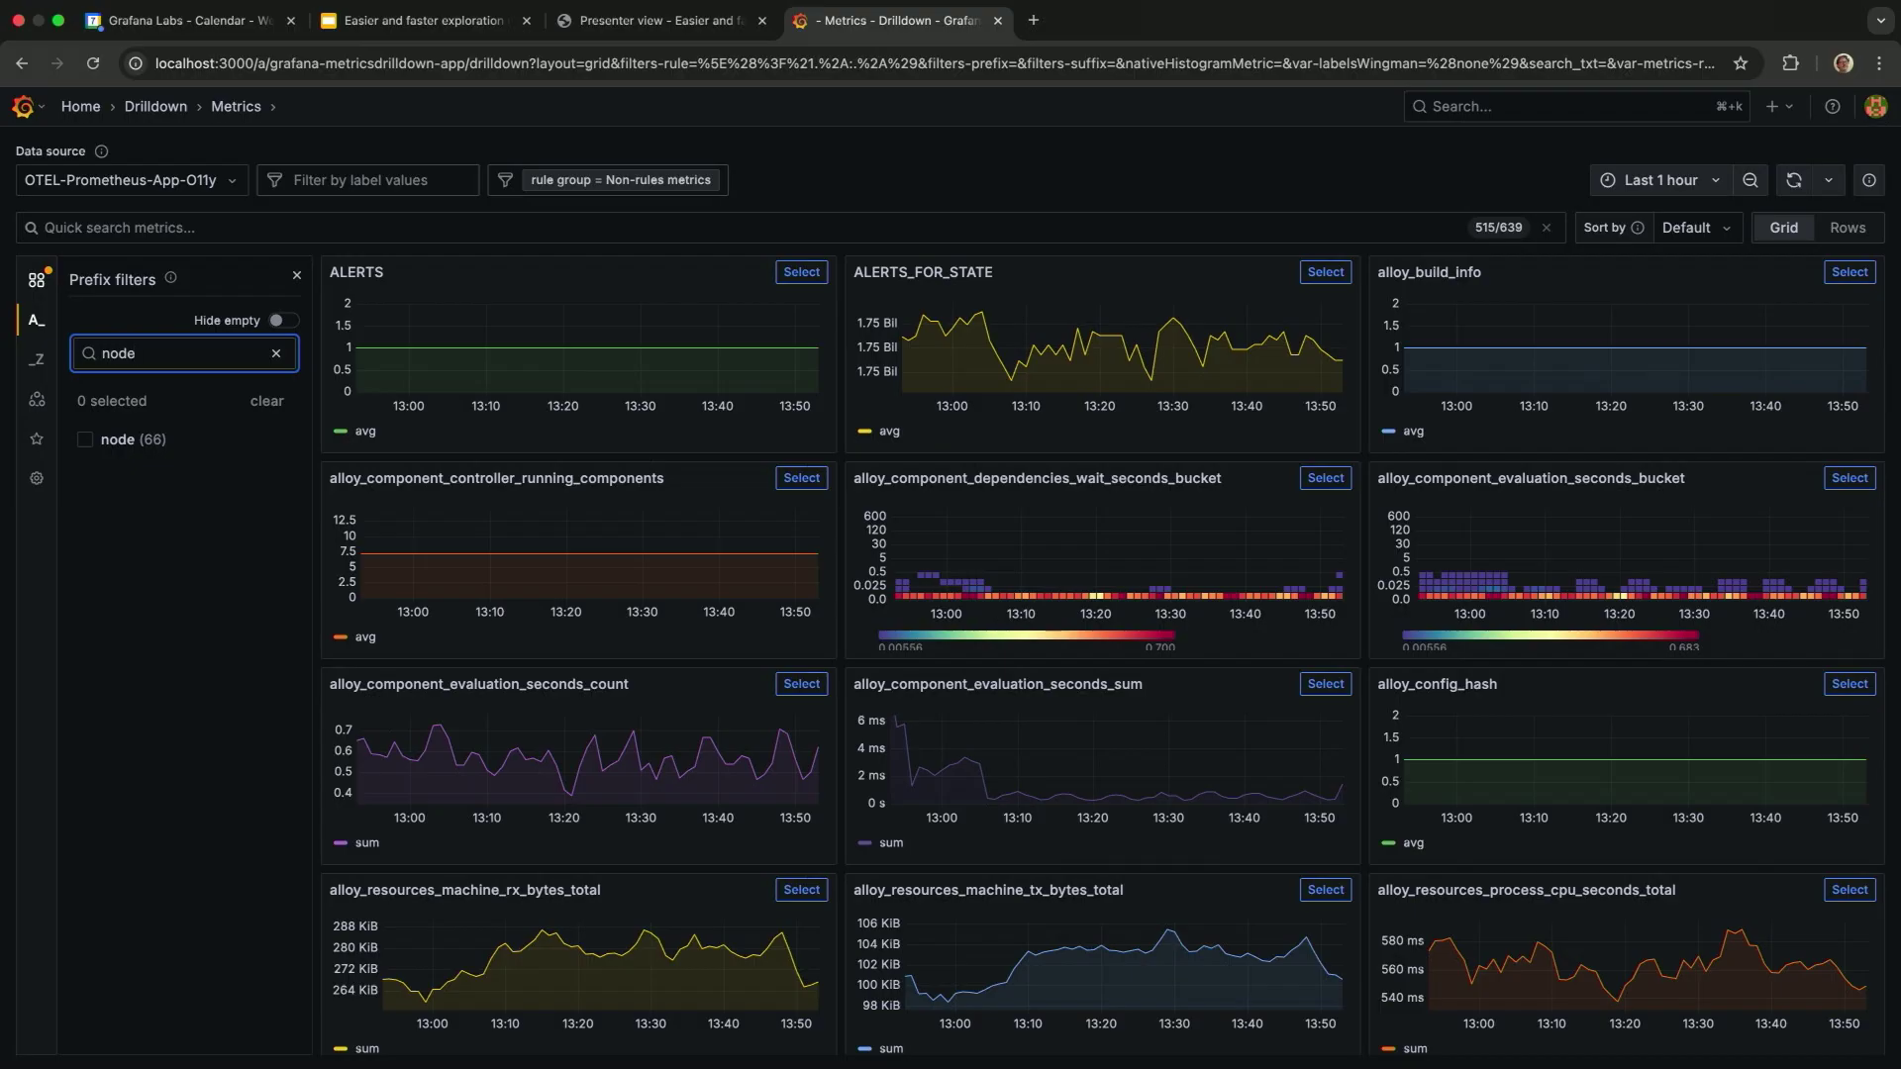
{"action": "left_click", "coordinate": [107, 439]}
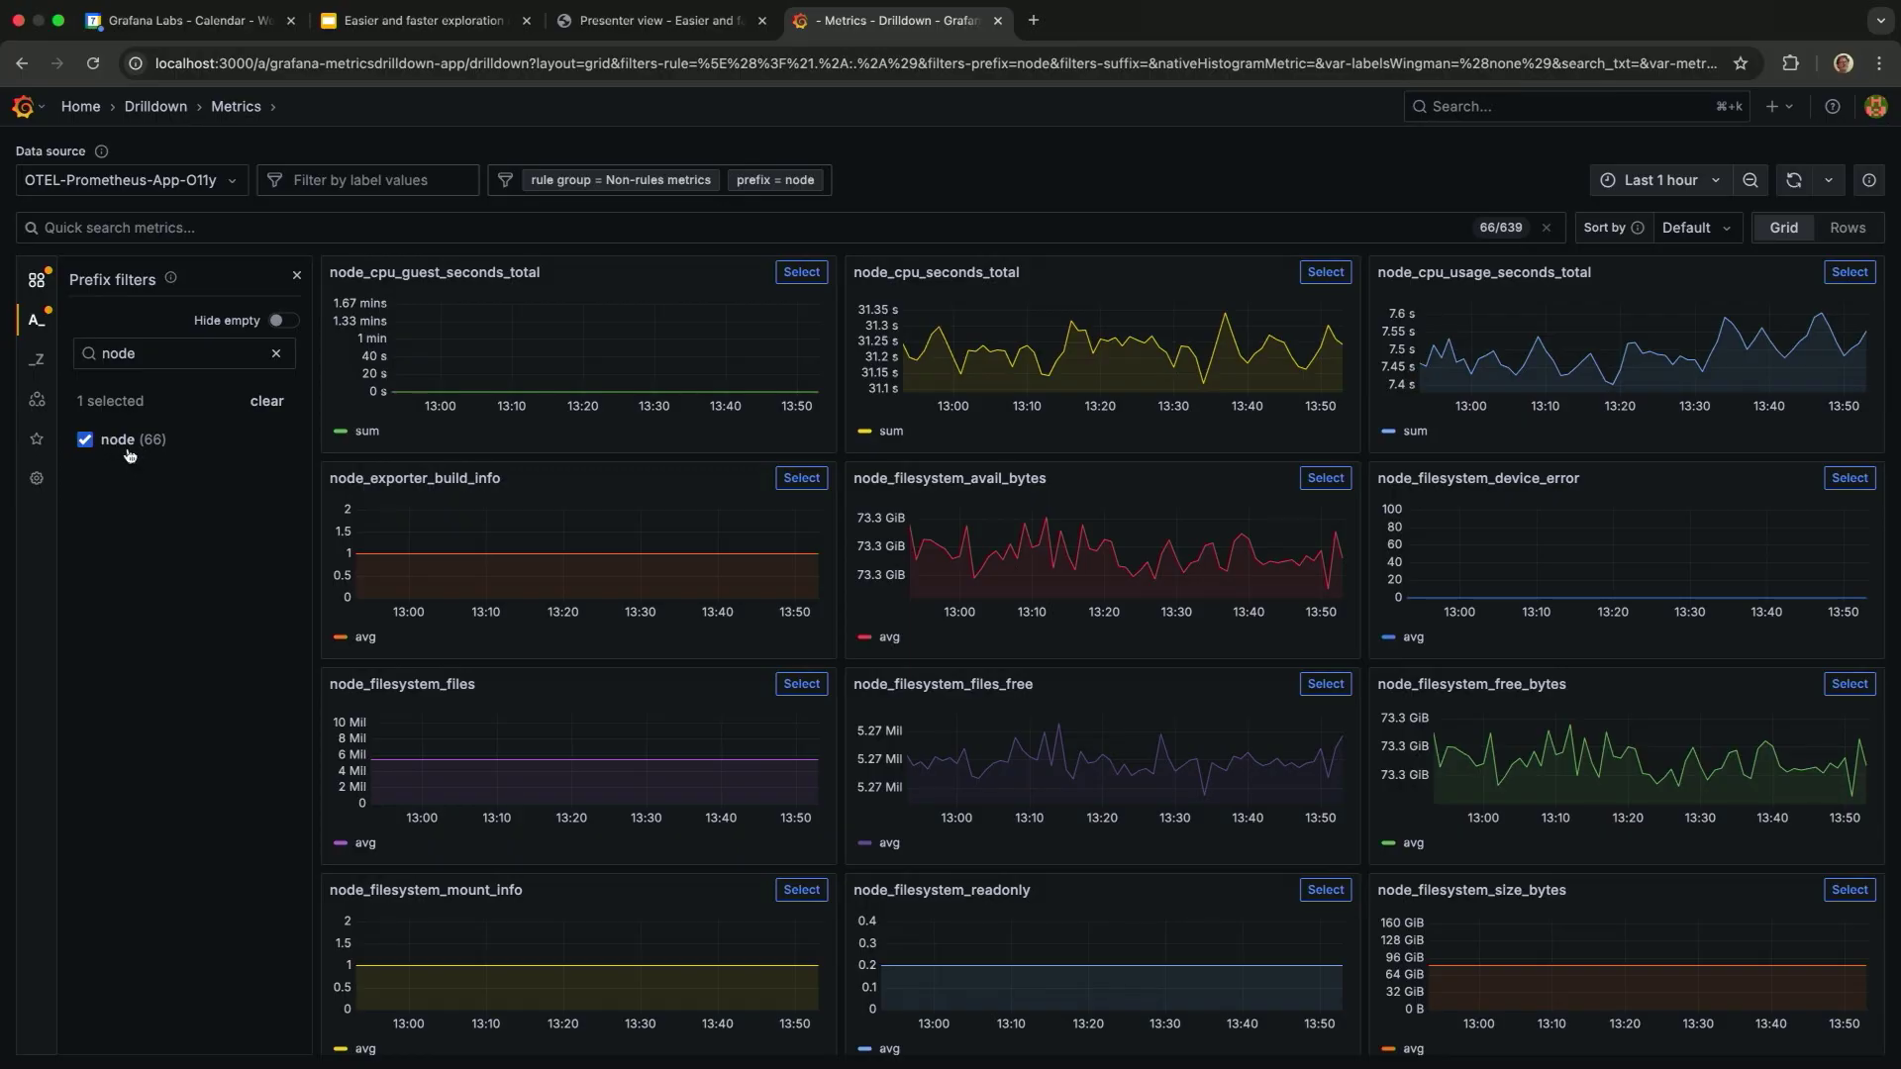
{"action": "left_click", "coordinate": [248, 409]}
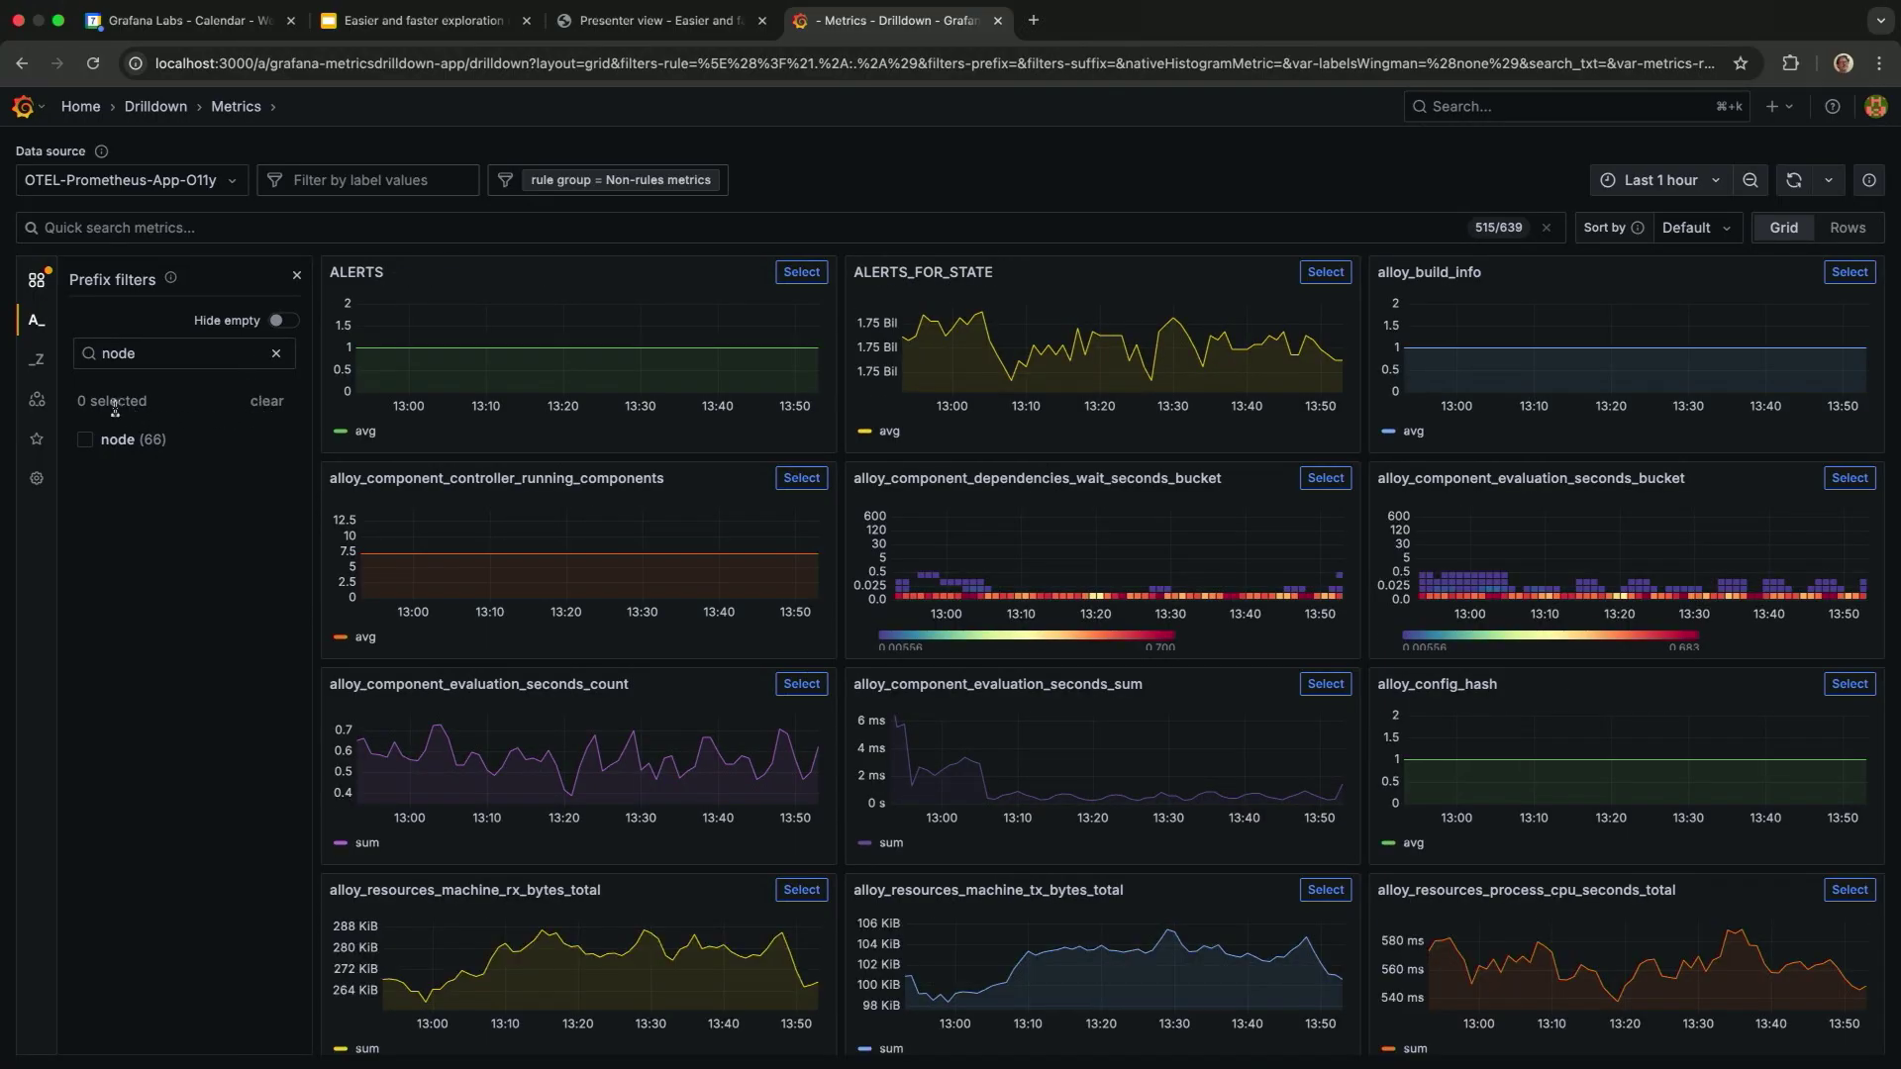
{"action": "left_click", "coordinate": [41, 401]}
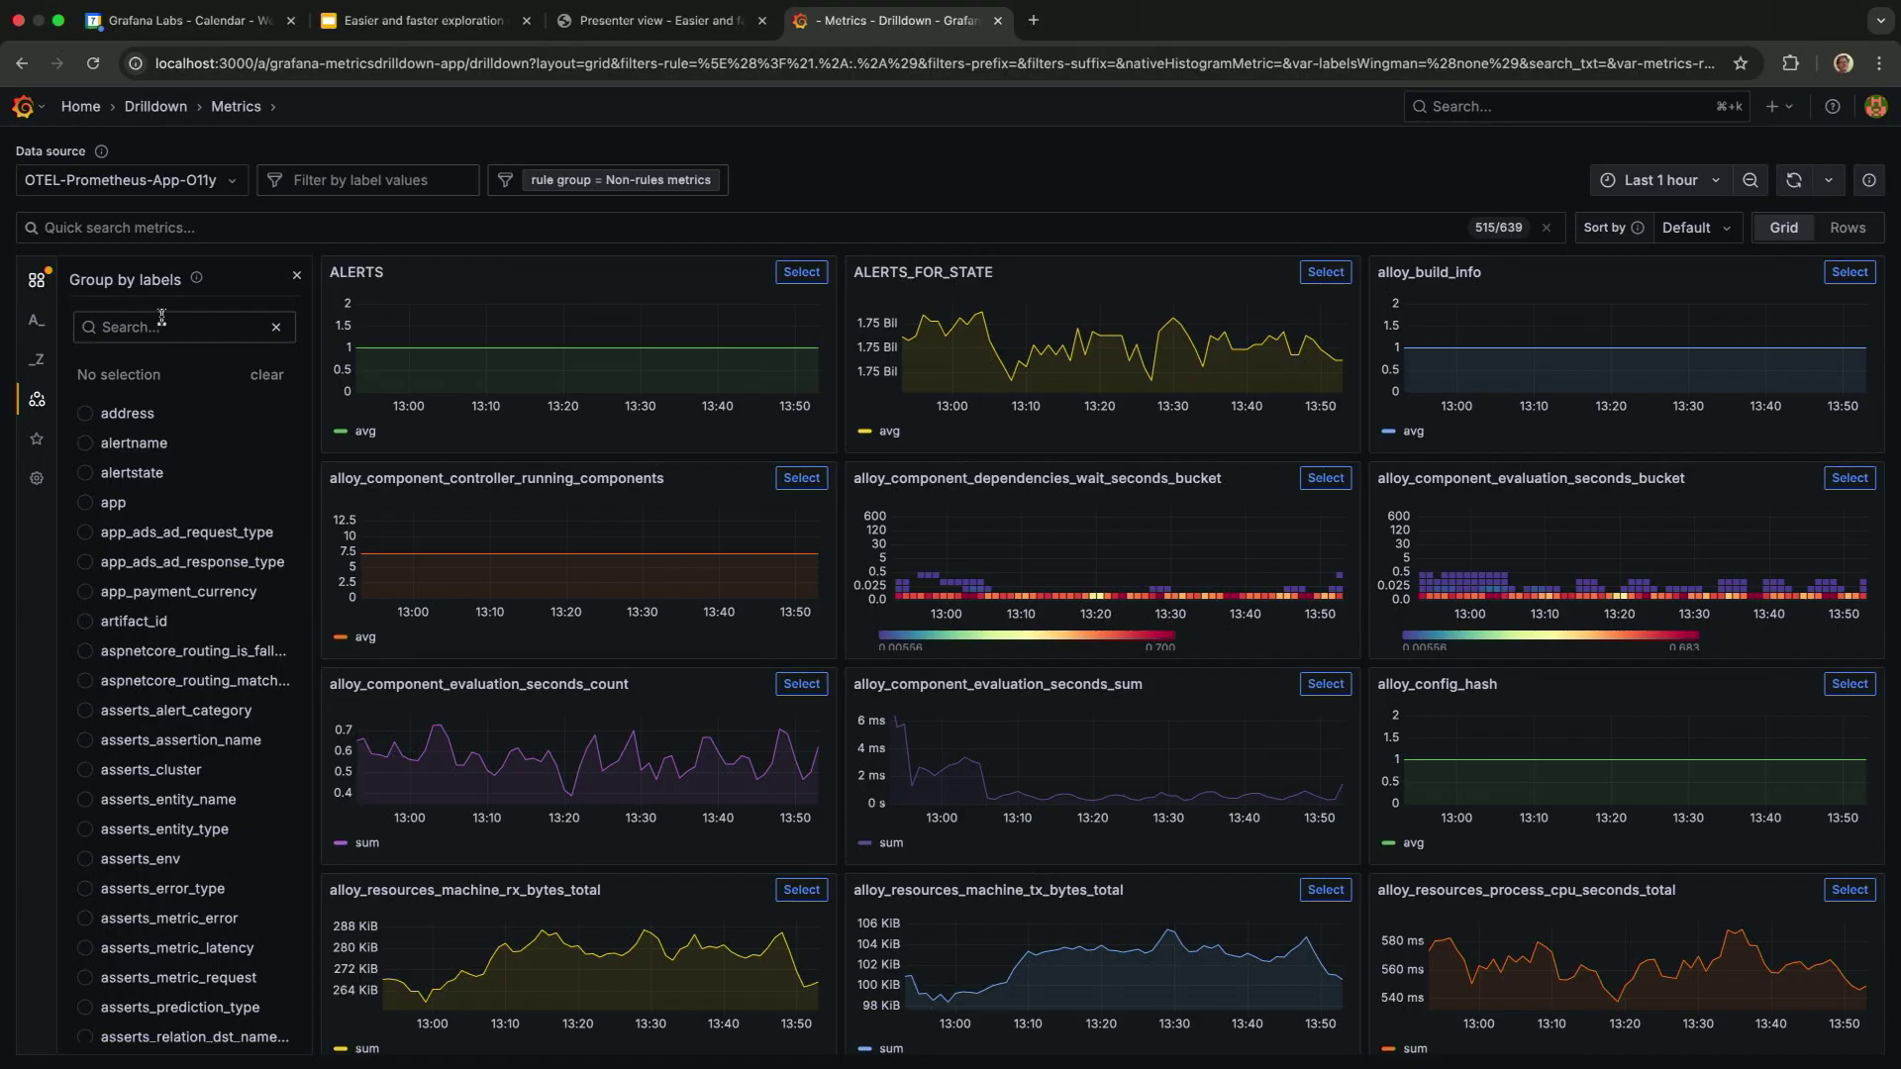
Step: Group metrics by service_name into adservice, cartservice and checkoutservice sections
{"action": "left_click", "coordinate": [160, 327]}
{"action": "type", "text": "service"}
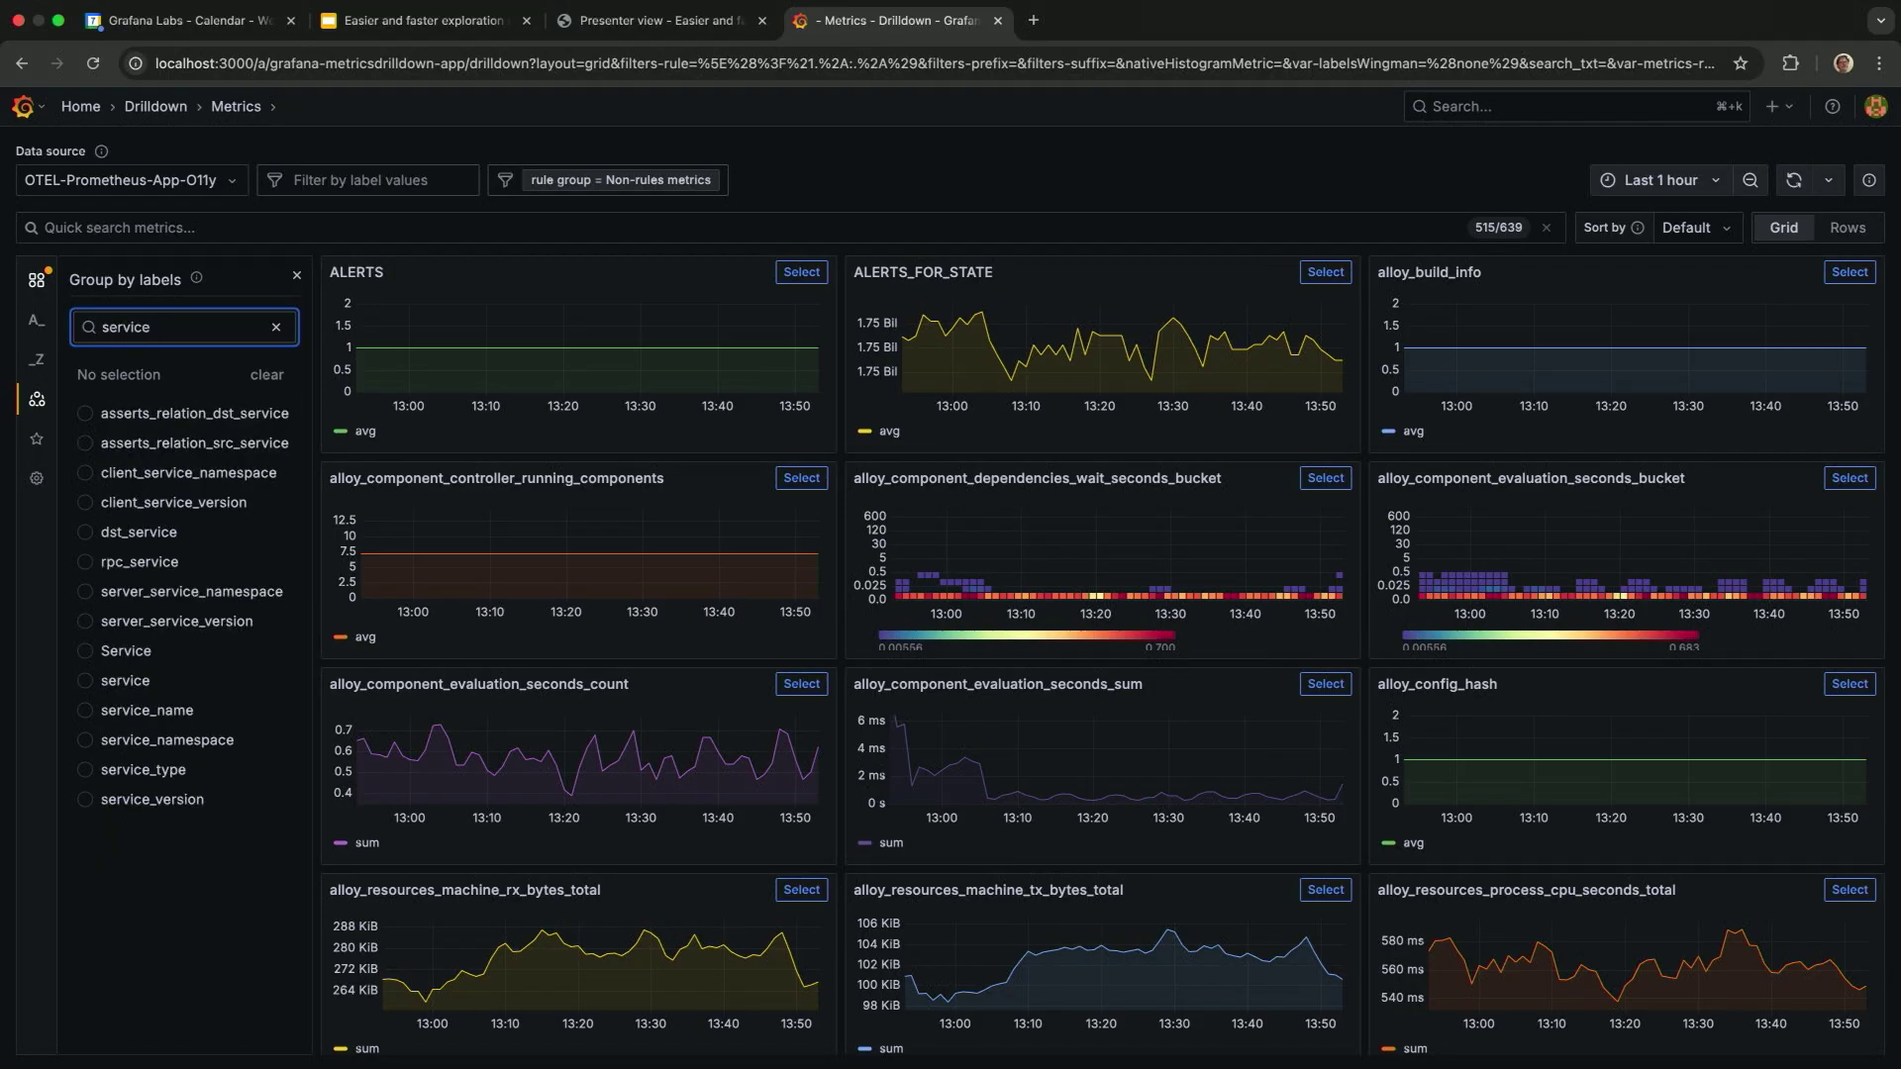
{"action": "type", "text": "_name"}
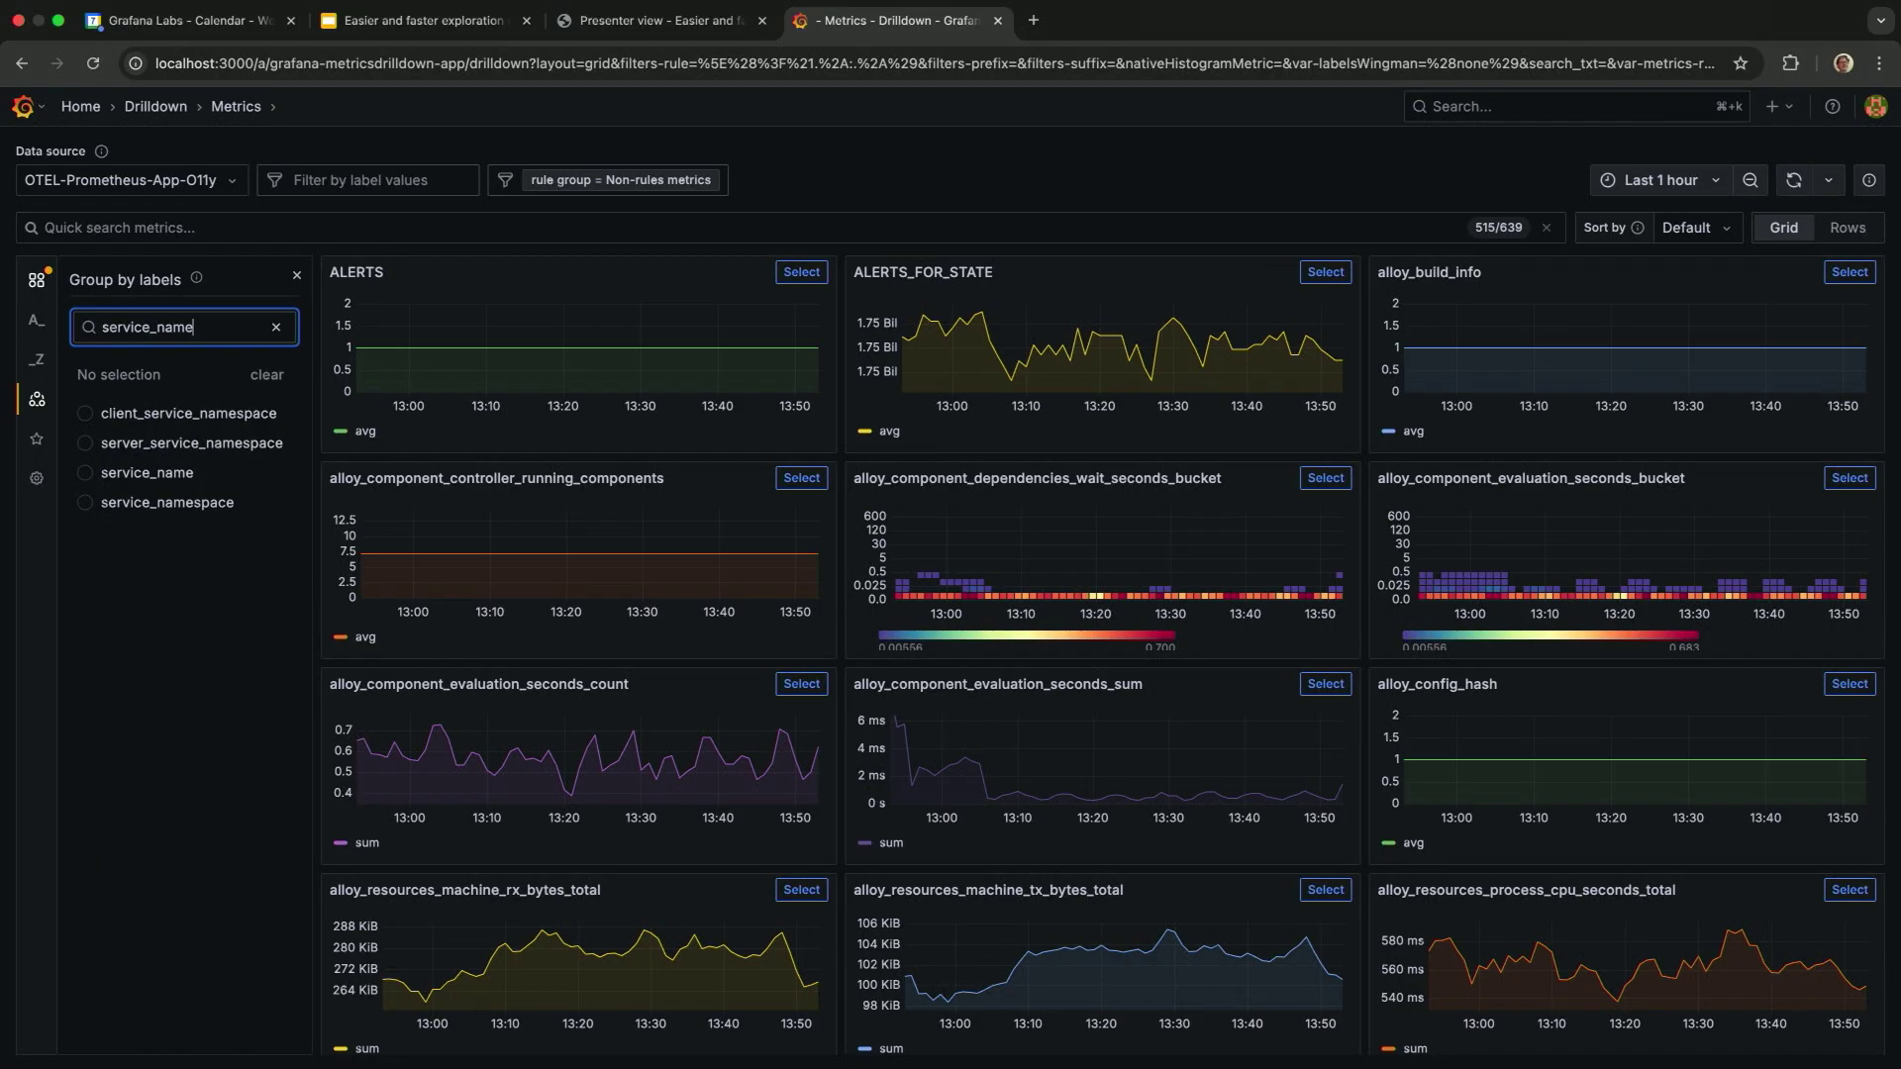
{"action": "left_click", "coordinate": [87, 476]}
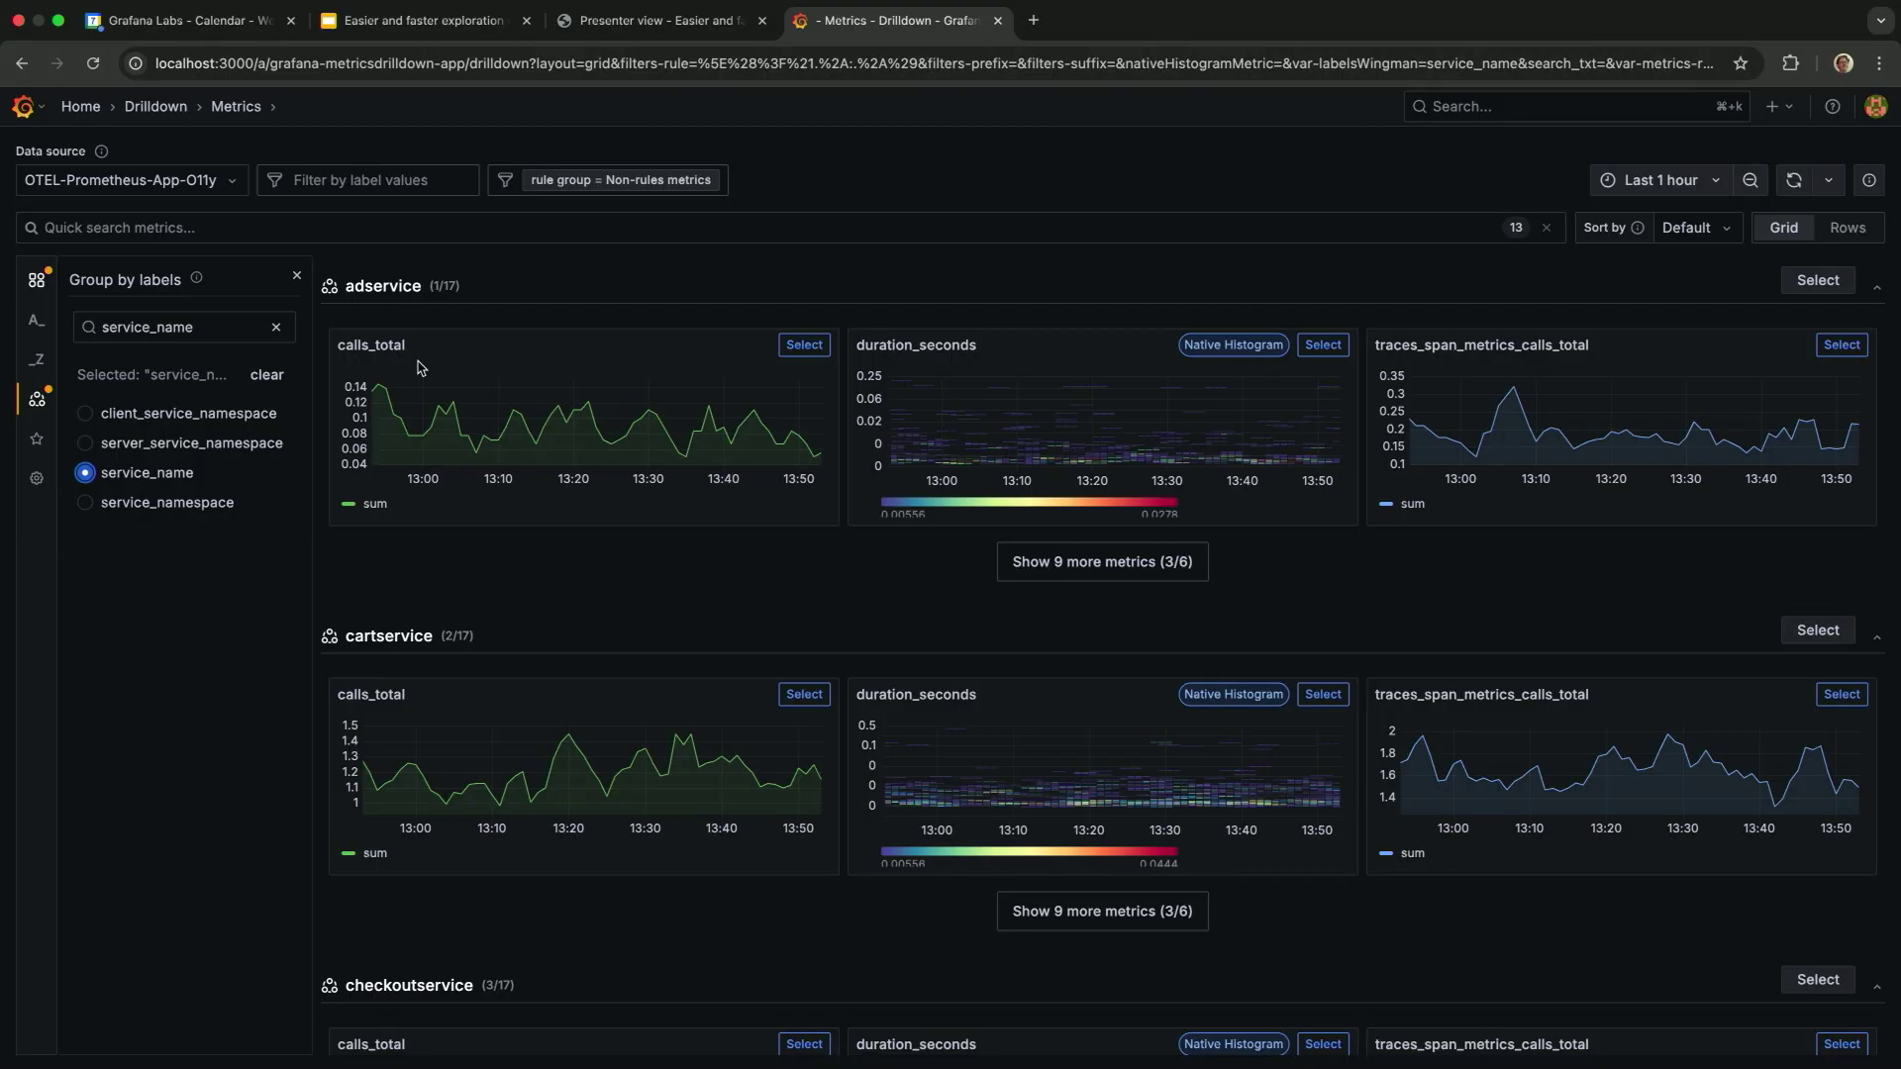
{"action": "scroll", "coordinate": [418, 366], "scroll_direction": "down", "scroll_amount": 1}
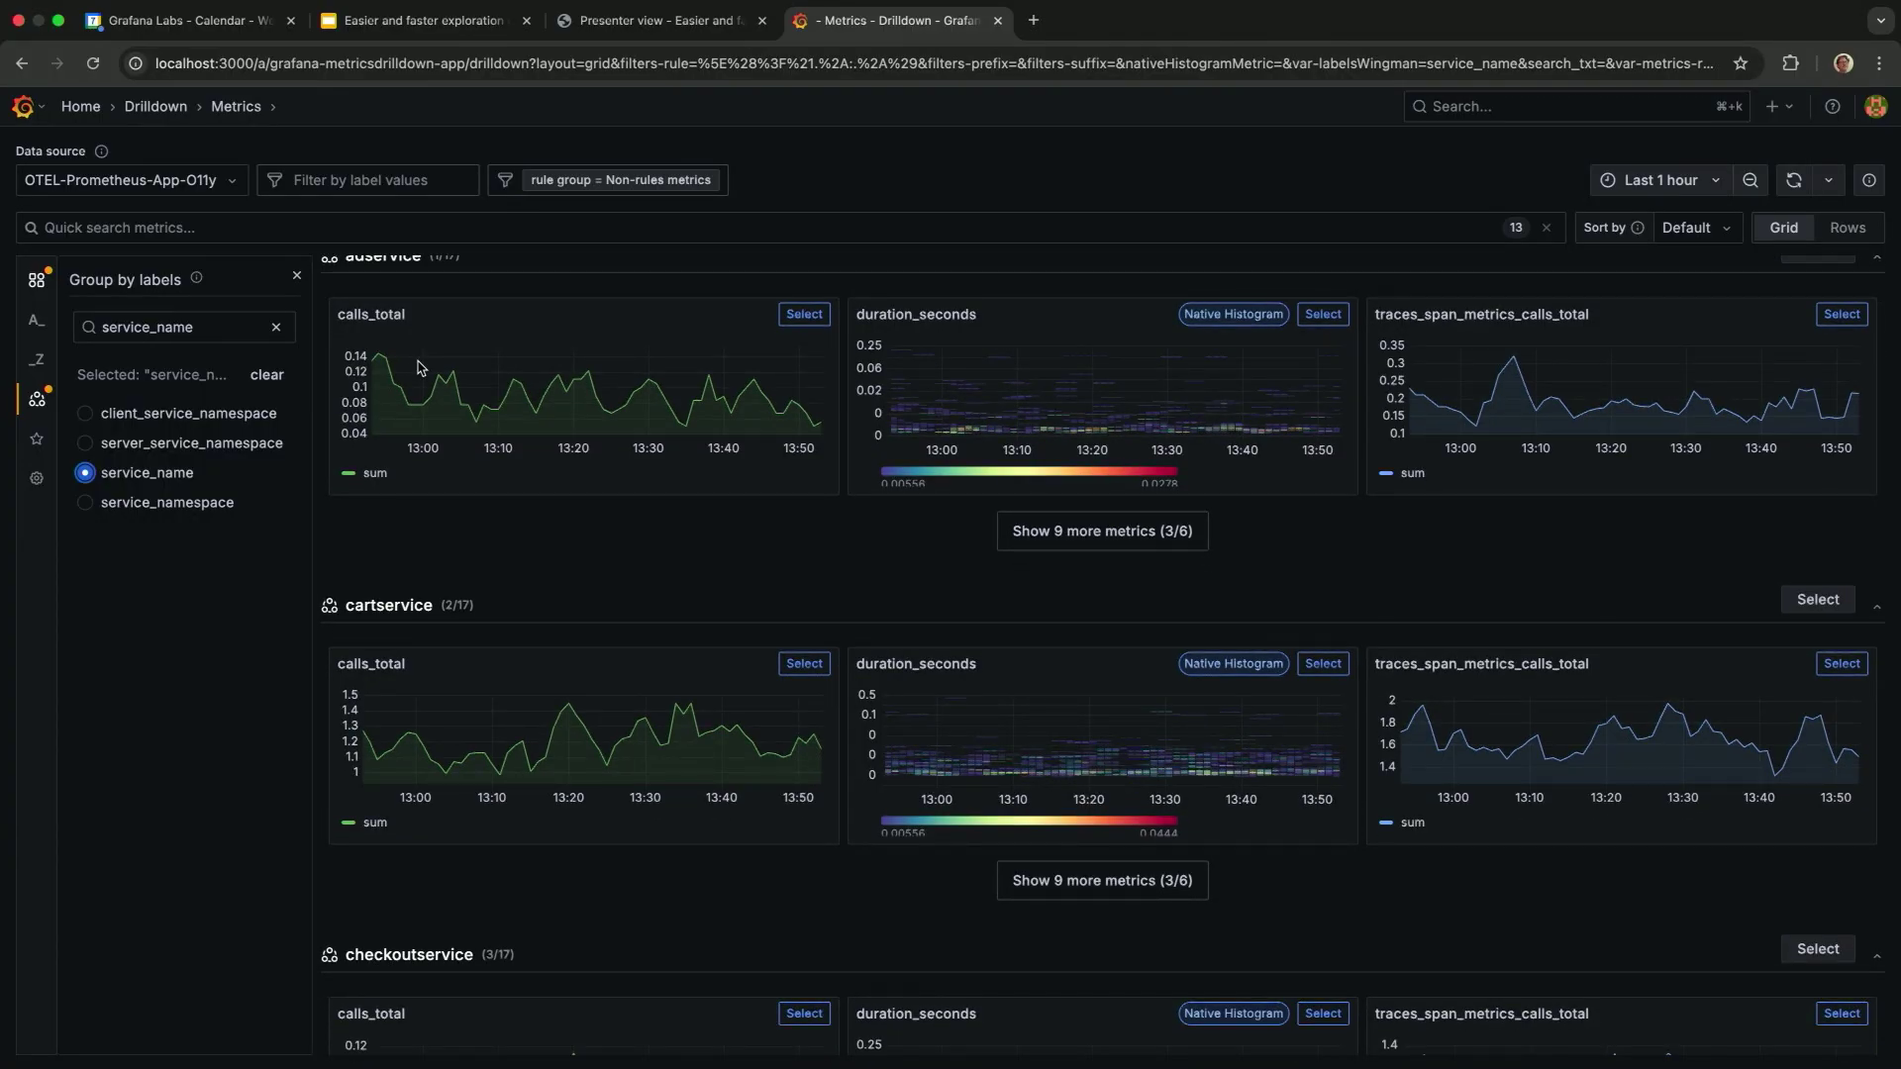
{"action": "scroll", "coordinate": [418, 366], "scroll_direction": "down", "scroll_amount": 3}
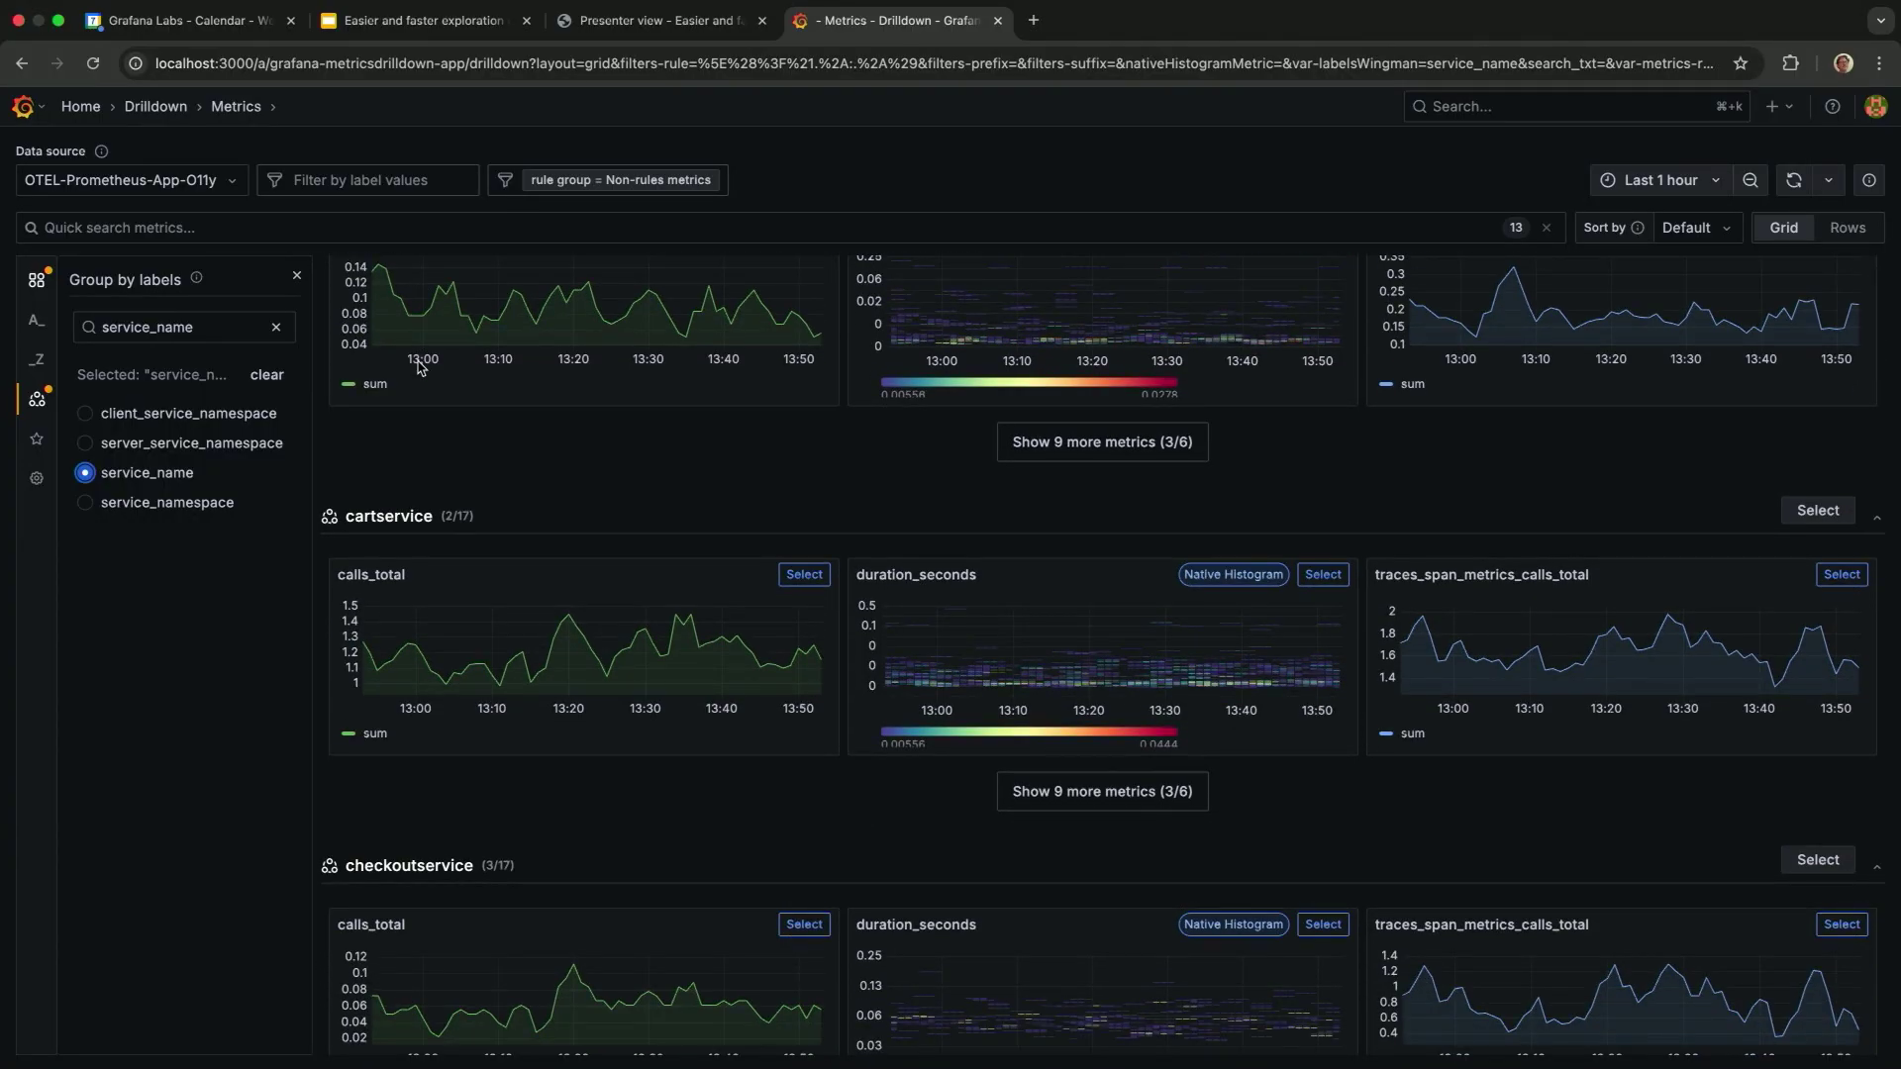
{"action": "scroll", "coordinate": [416, 366], "scroll_direction": "down", "scroll_amount": 5}
{"action": "scroll", "coordinate": [417, 367], "scroll_direction": "down", "scroll_amount": 2}
{"action": "scroll", "coordinate": [417, 367], "scroll_direction": "down", "scroll_amount": 2}
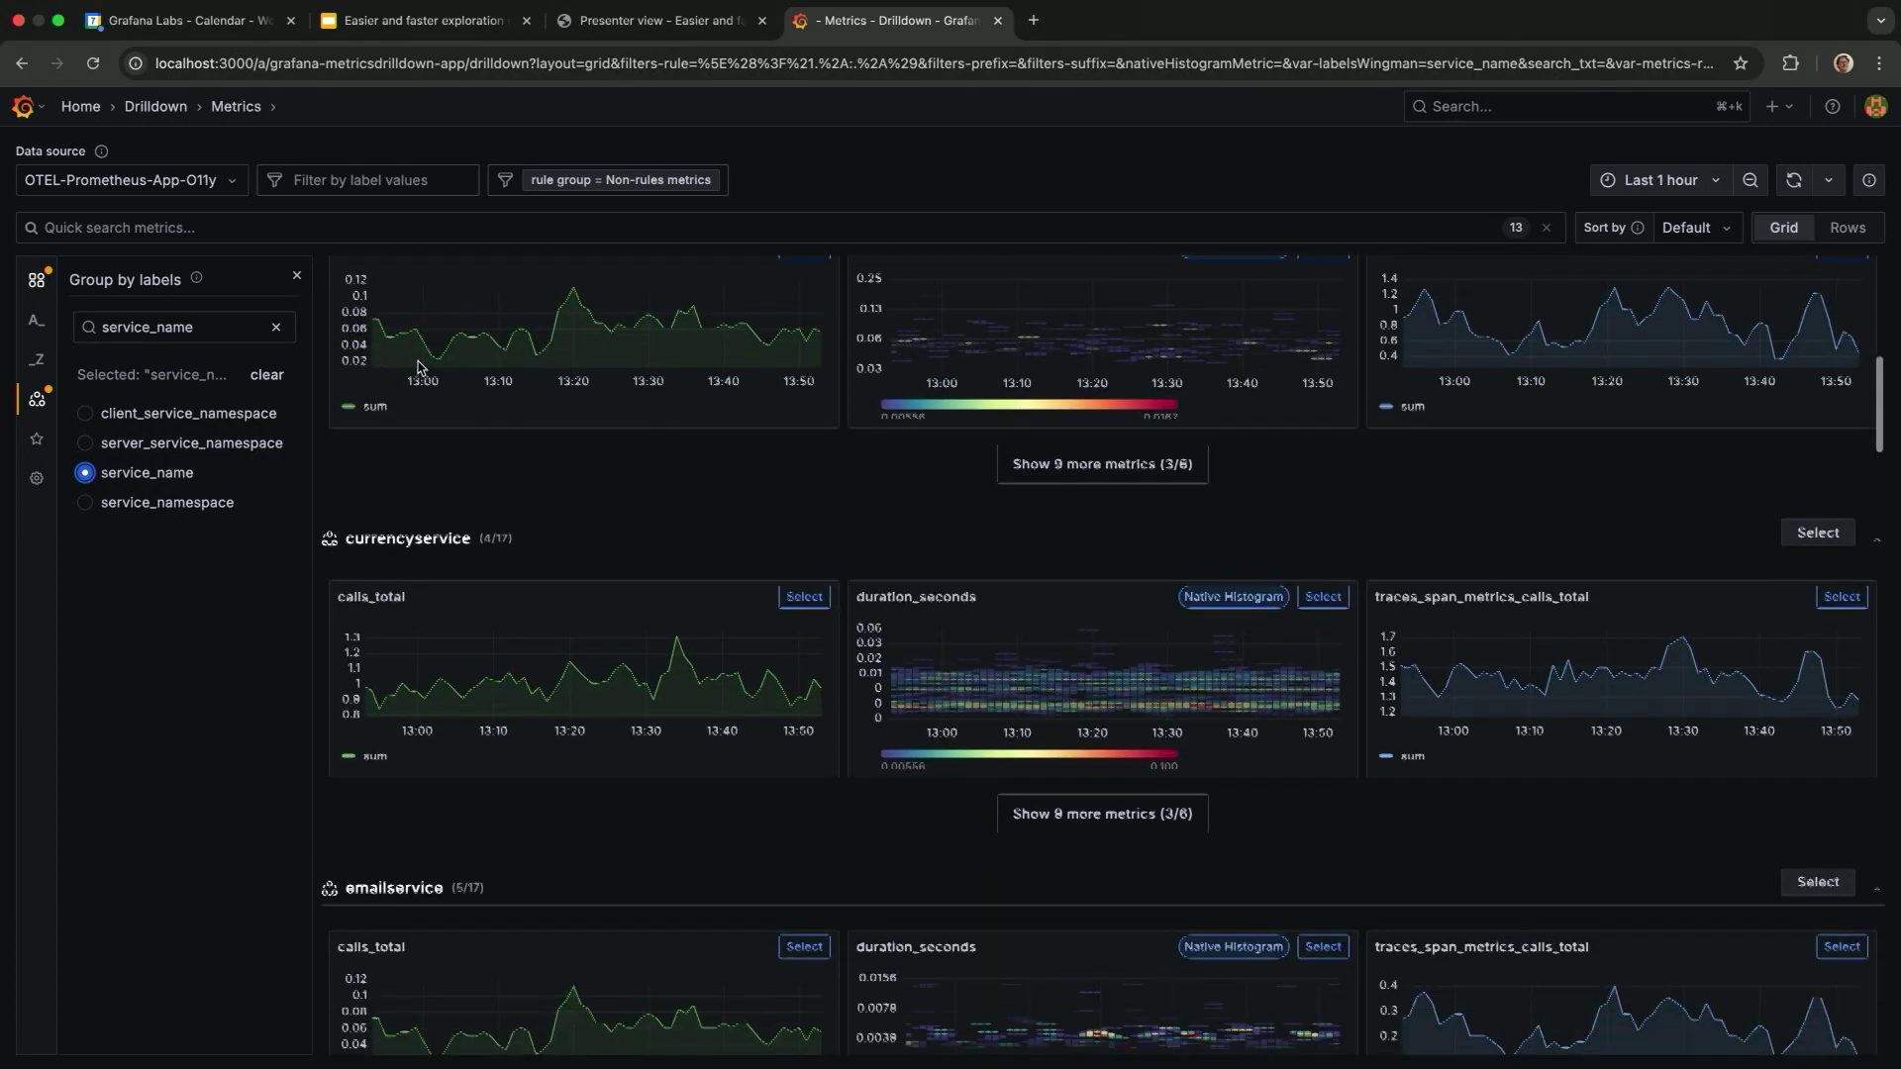
{"action": "scroll", "coordinate": [418, 367], "scroll_direction": "down", "scroll_amount": 3}
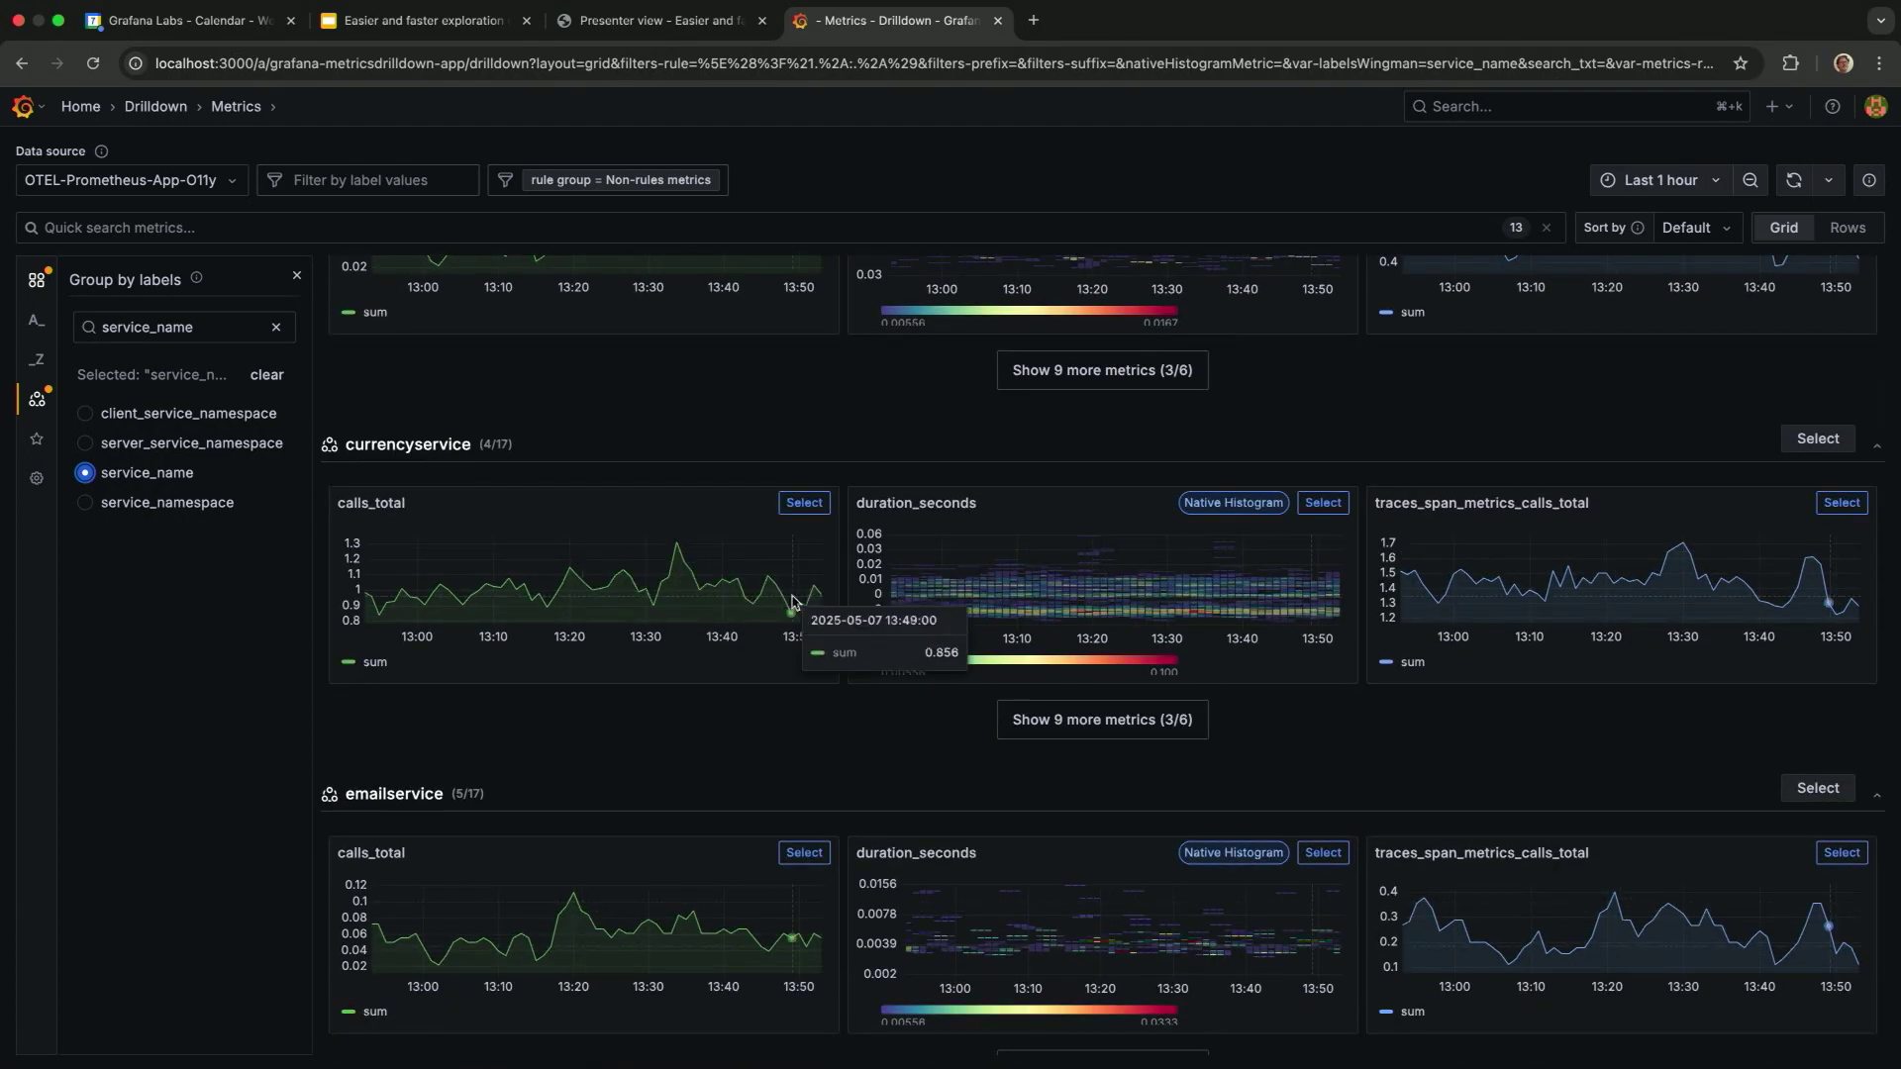
Step: Reveal the 9 remaining metrics in the currencyservice section
{"action": "left_click", "coordinate": [1060, 728]}
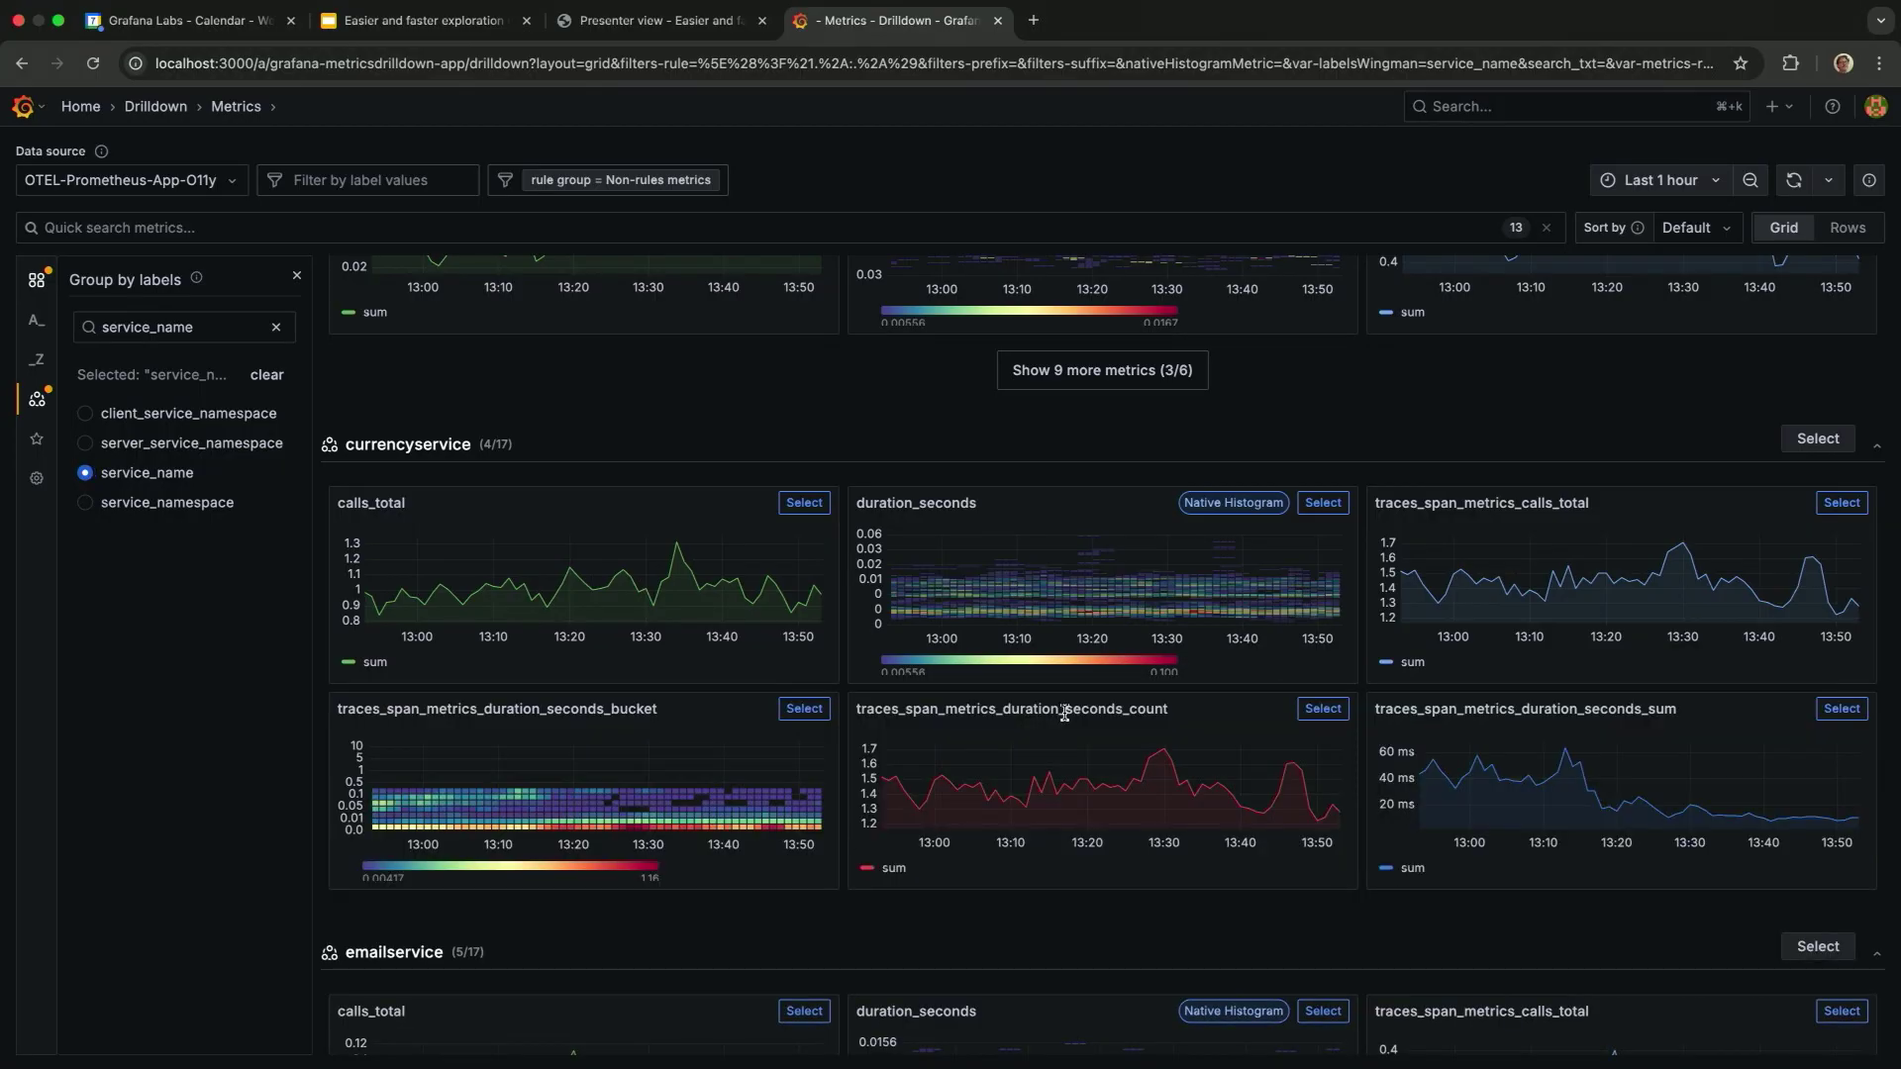
{"action": "scroll", "coordinate": [1064, 715], "scroll_direction": "up", "scroll_amount": 3}
{"action": "scroll", "coordinate": [1064, 715], "scroll_direction": "up", "scroll_amount": 10}
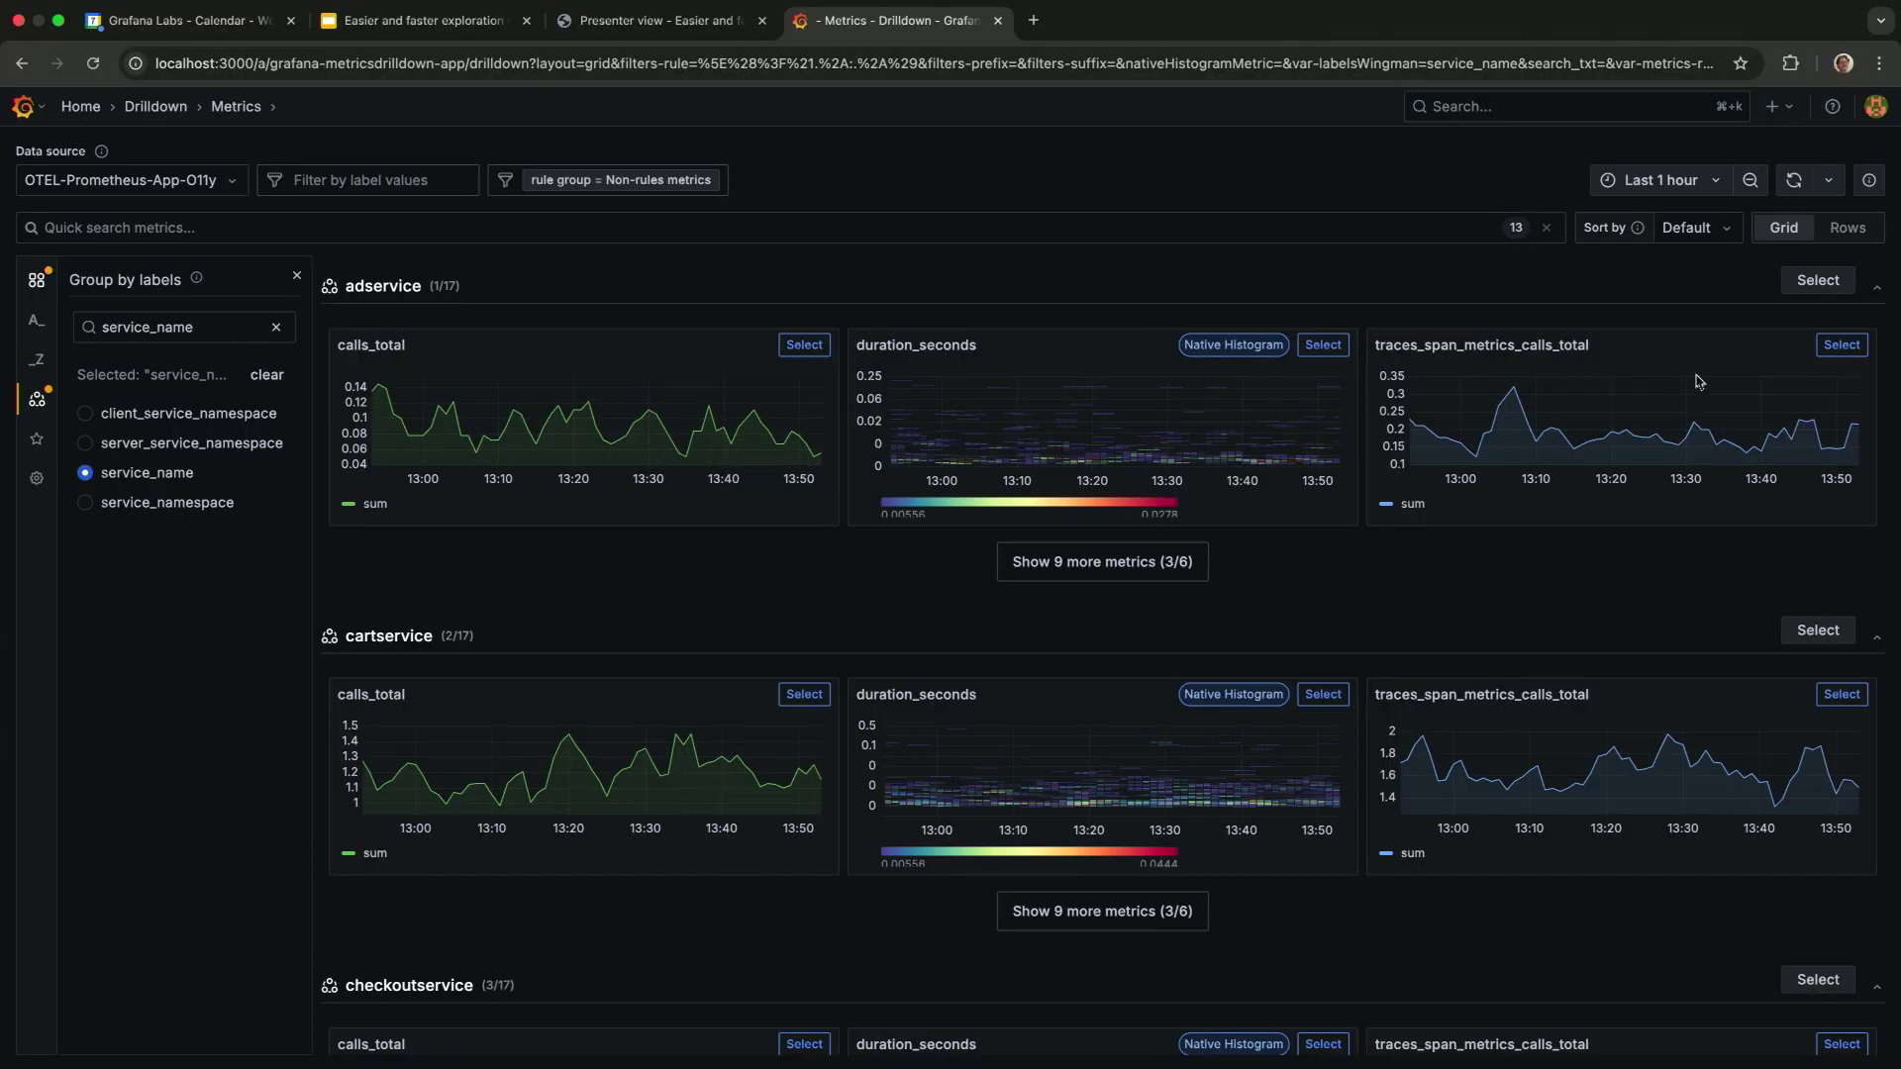
Step: Inspect the traces_span_metrics_calls_total breakdown, then return to the 515-metric grid
{"action": "left_click", "coordinate": [1842, 344]}
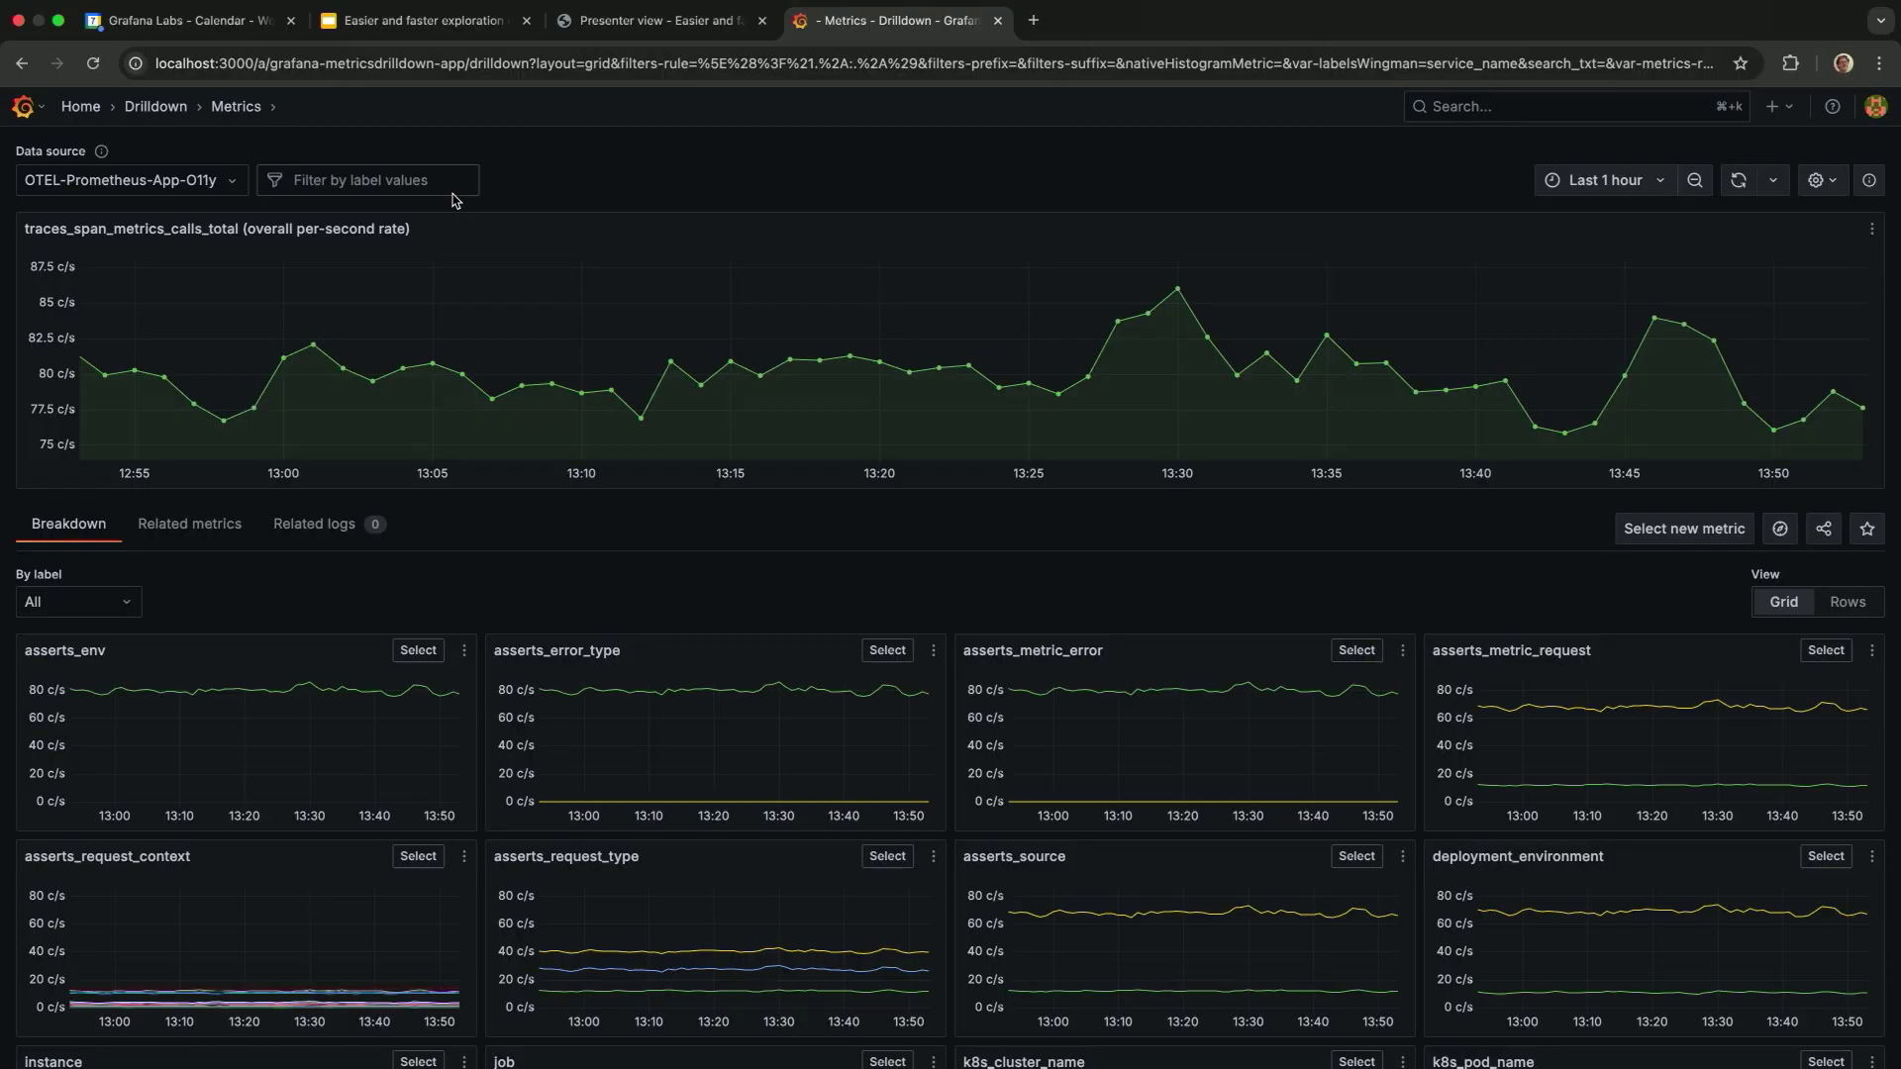
{"action": "left_click", "coordinate": [1711, 528]}
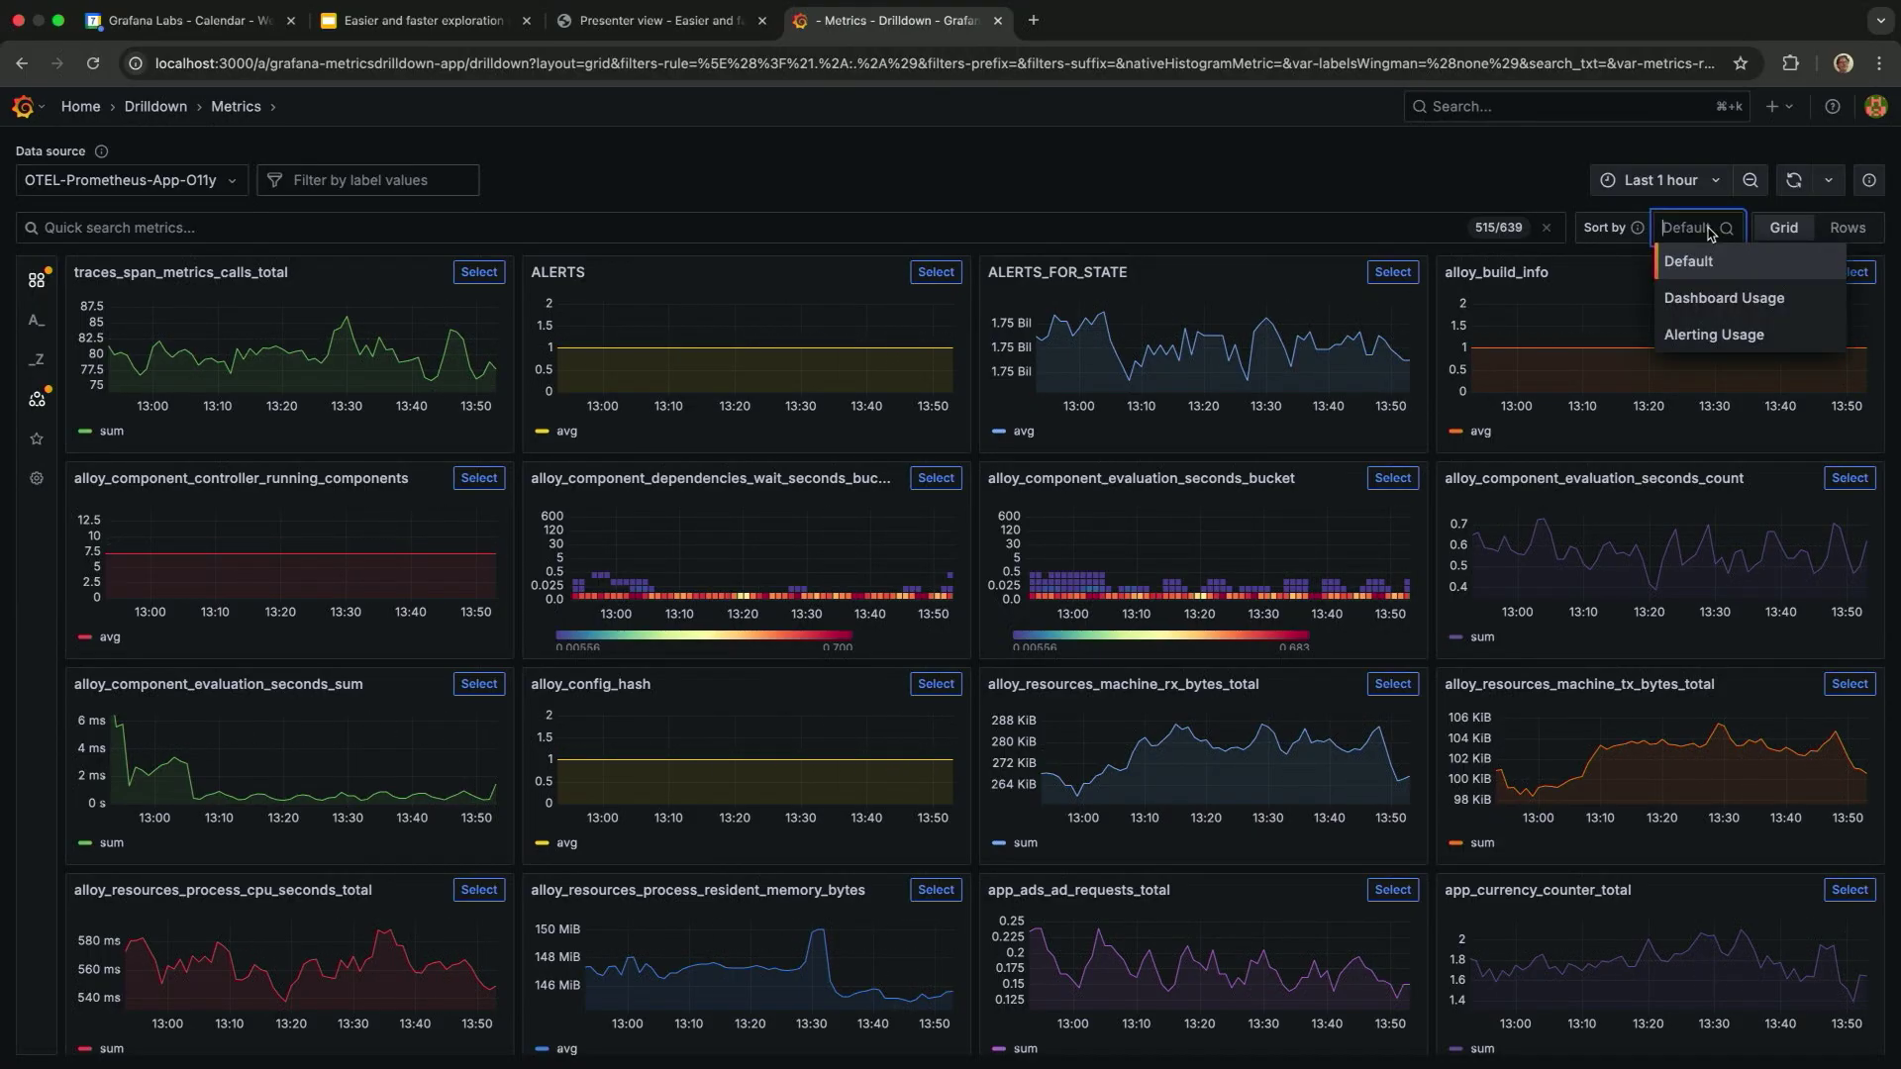
Step: Sort the metrics grid by Dashboard Usage, then switch to Alerting Usage
{"action": "left_click", "coordinate": [1693, 312]}
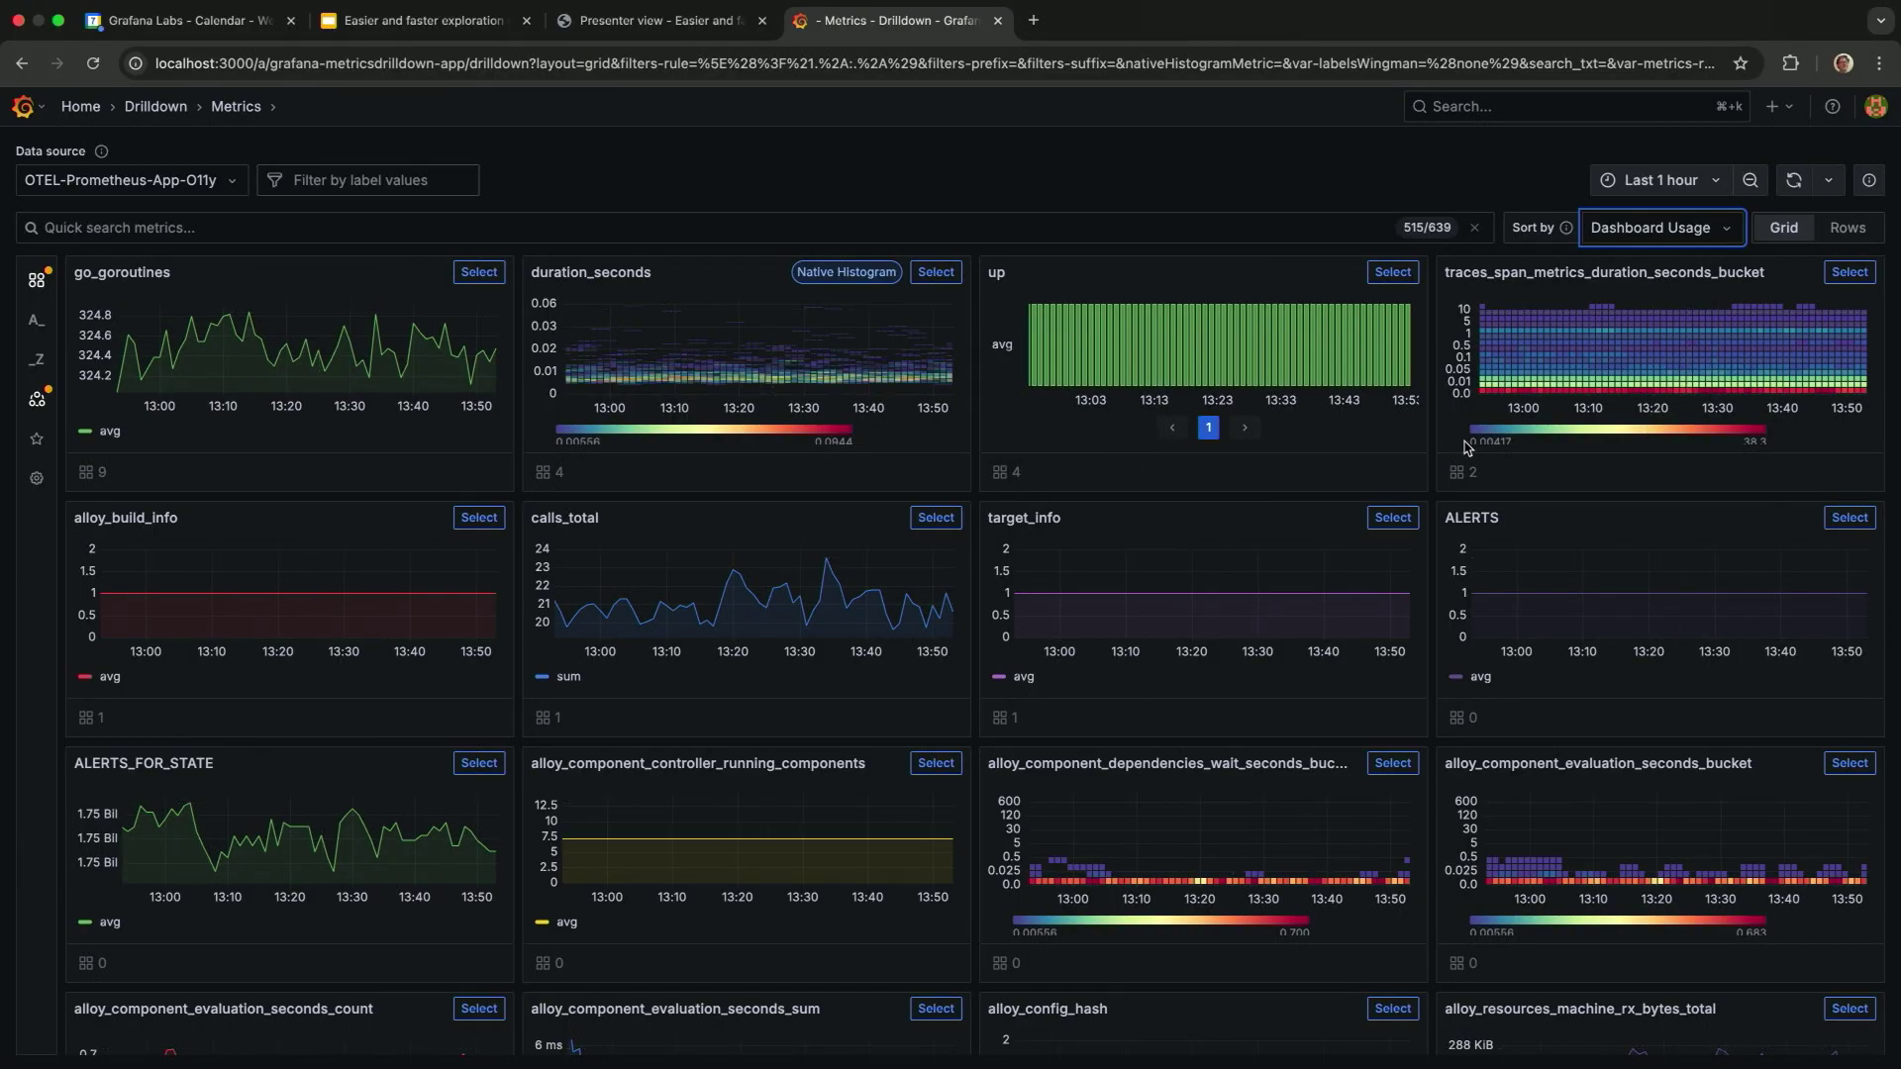
{"action": "left_click", "coordinate": [1645, 235]}
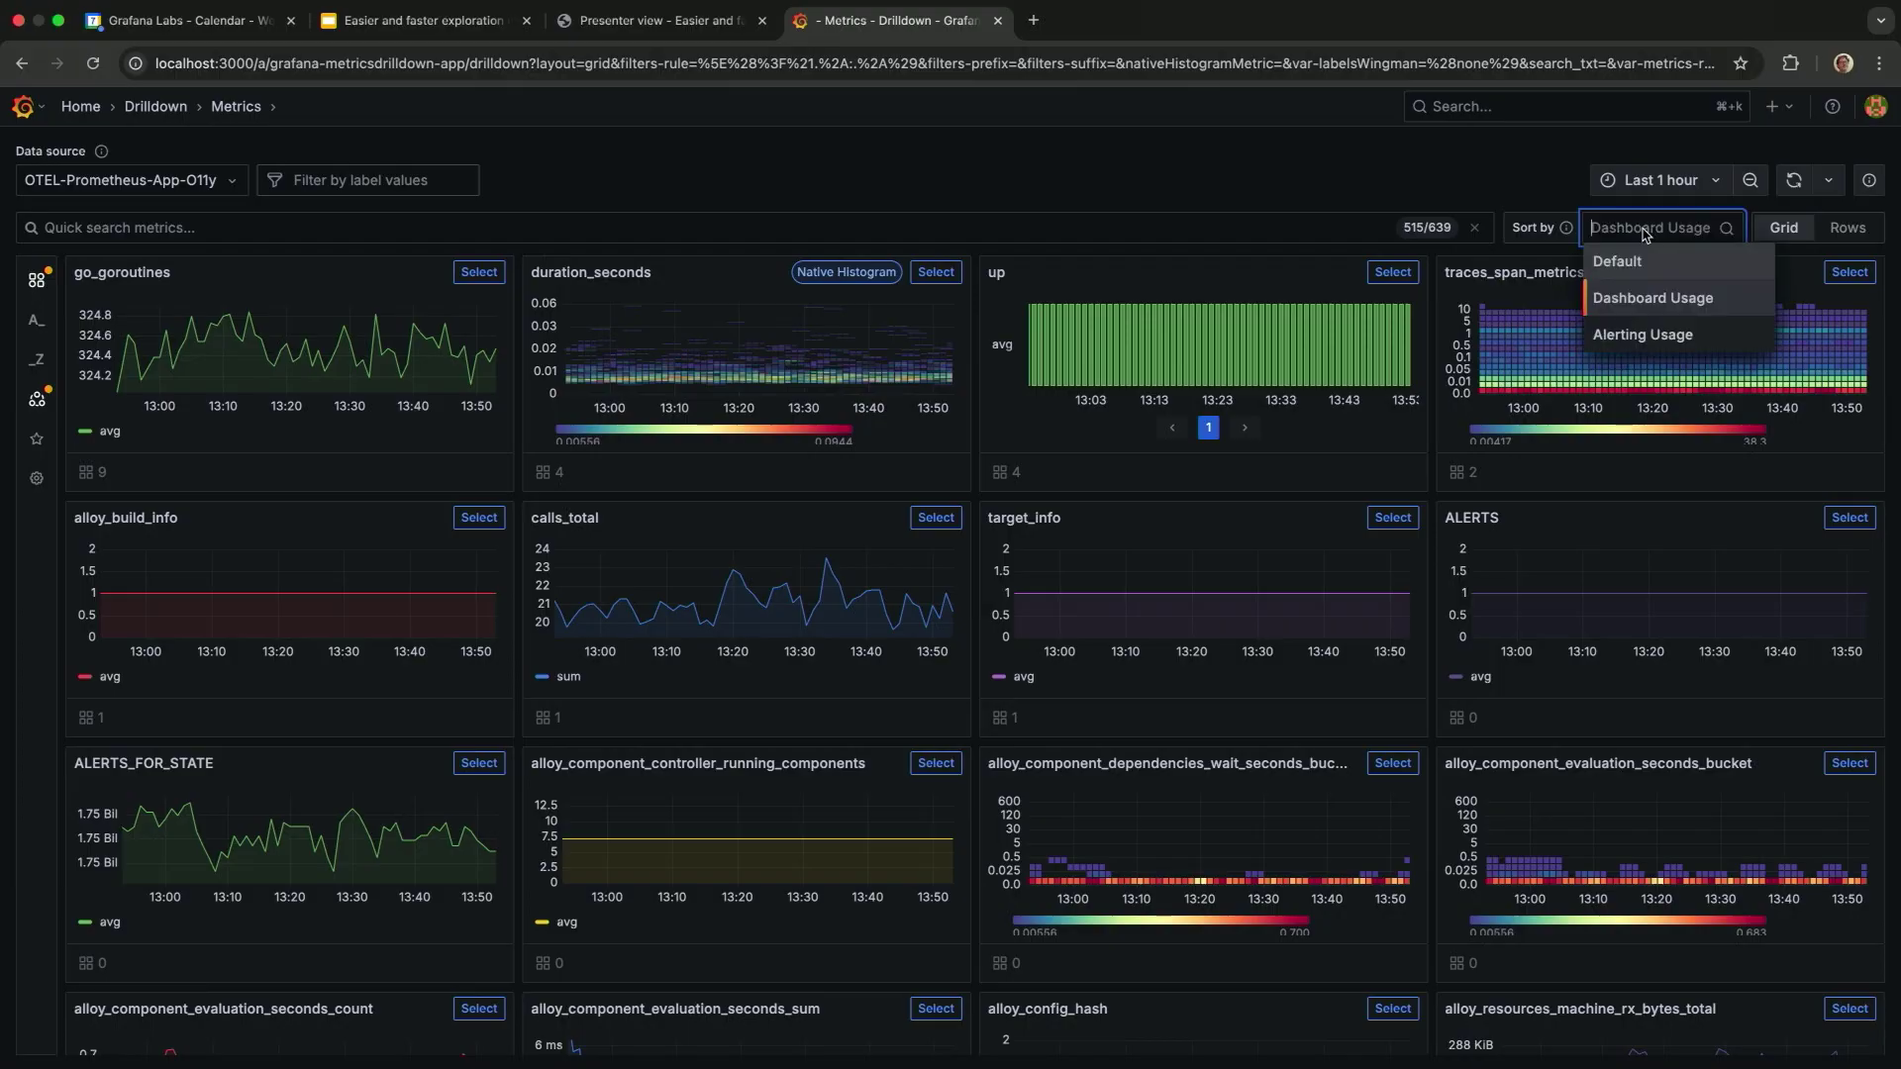
{"action": "left_click", "coordinate": [1635, 336]}
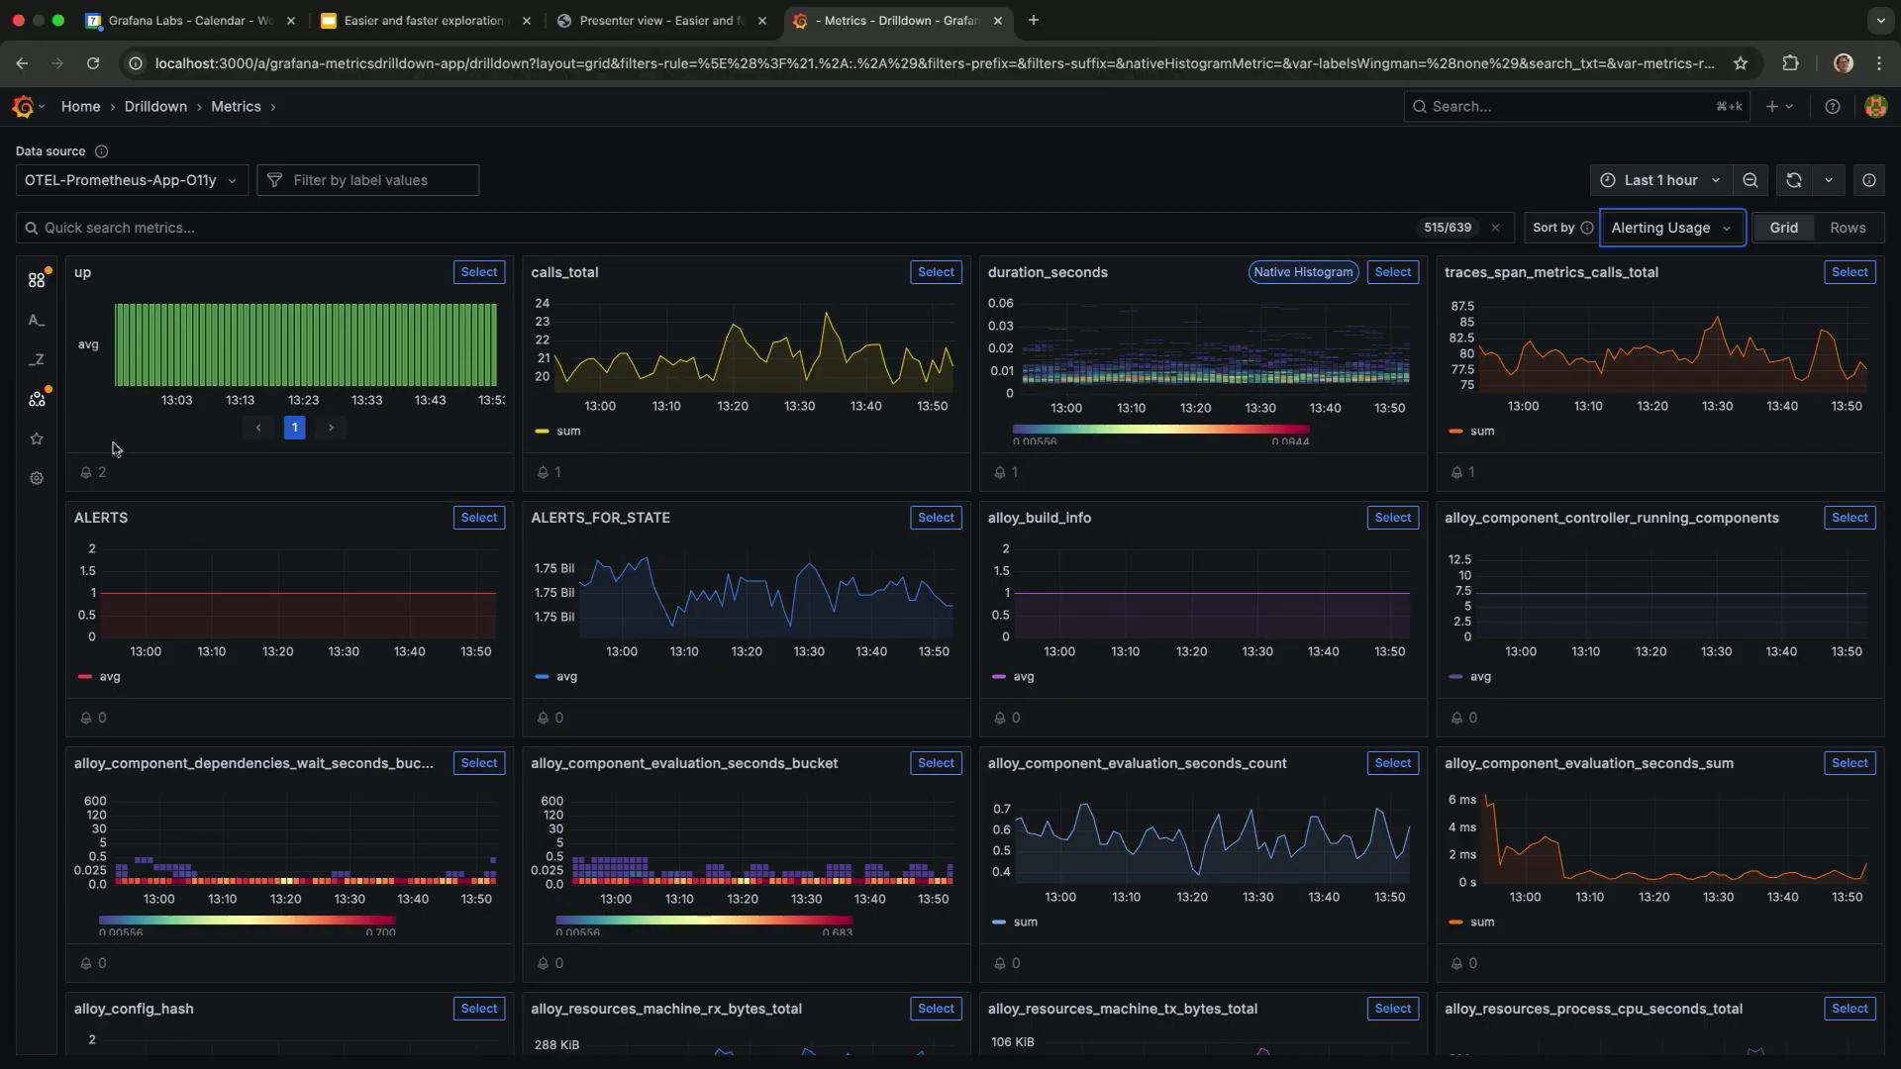
Step: Show the Bookmarks panel listing four saved adservice traces_span_metrics entries
{"action": "left_click", "coordinate": [40, 447]}
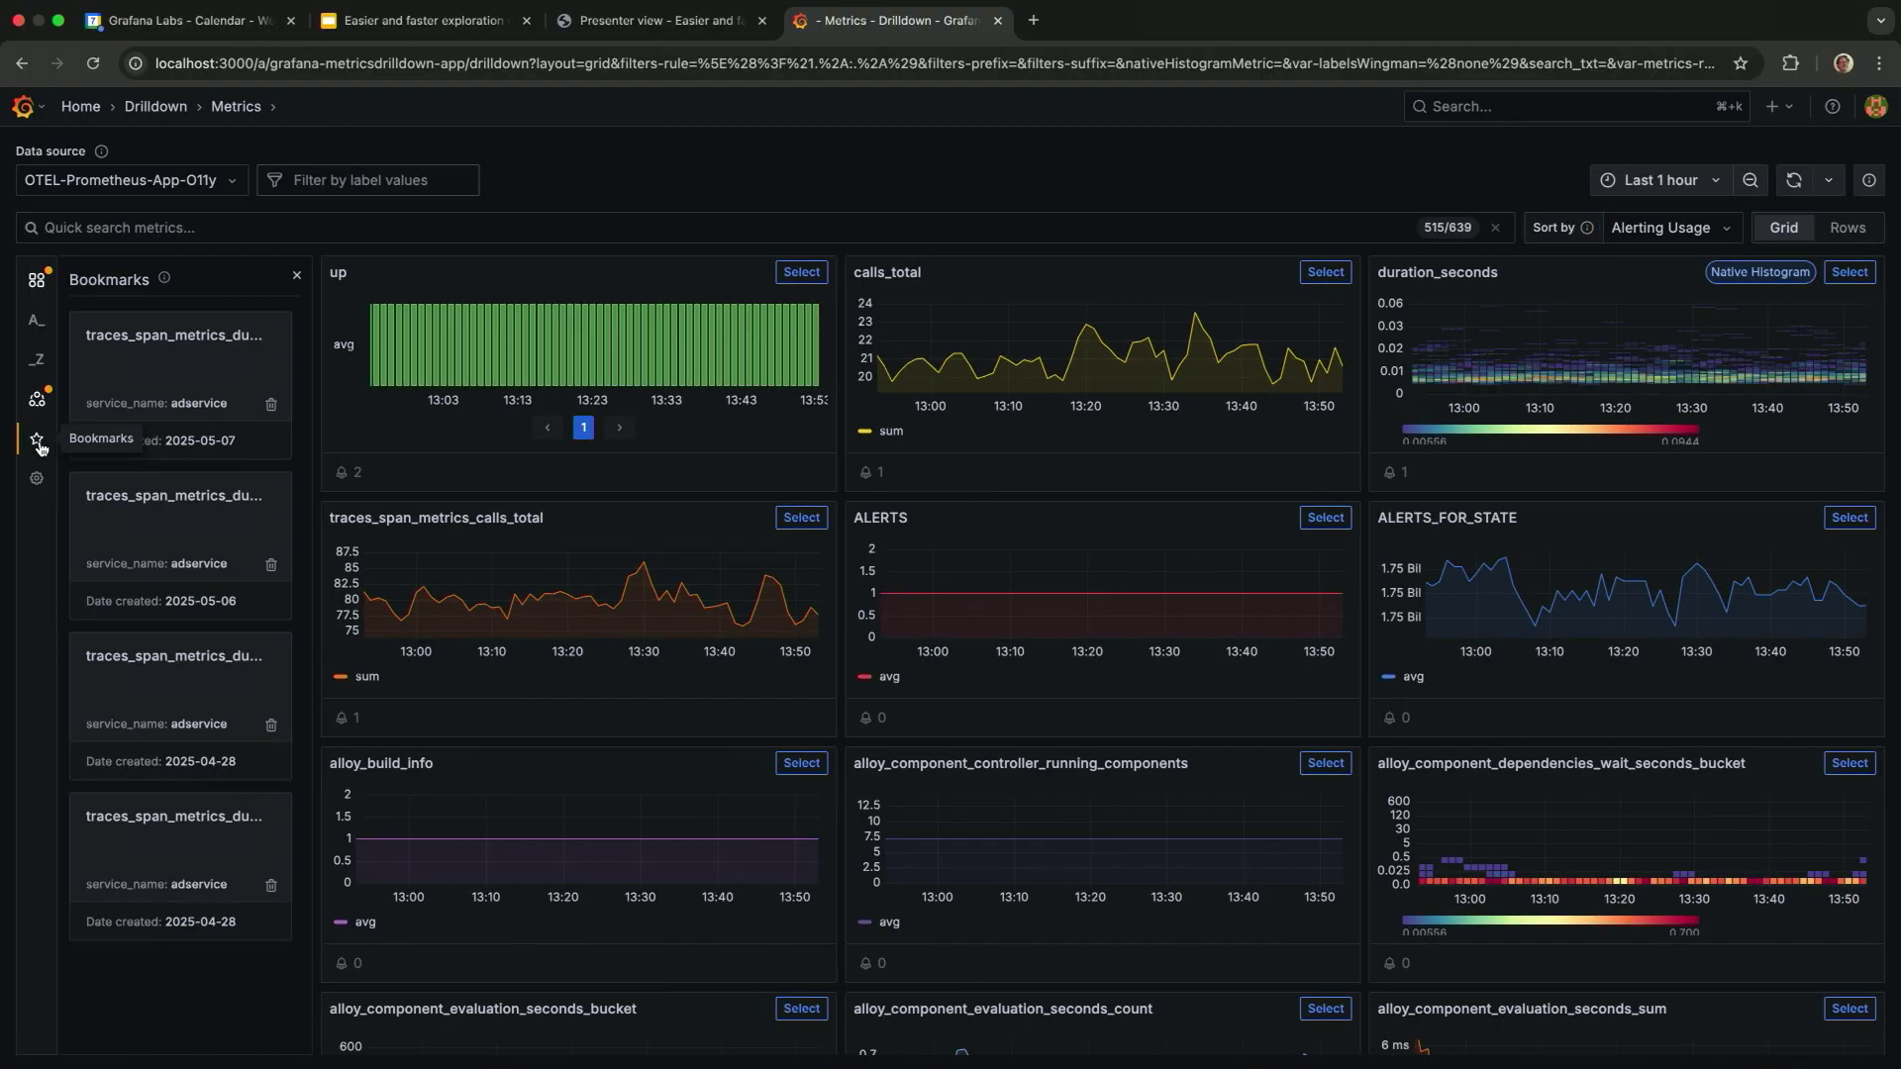